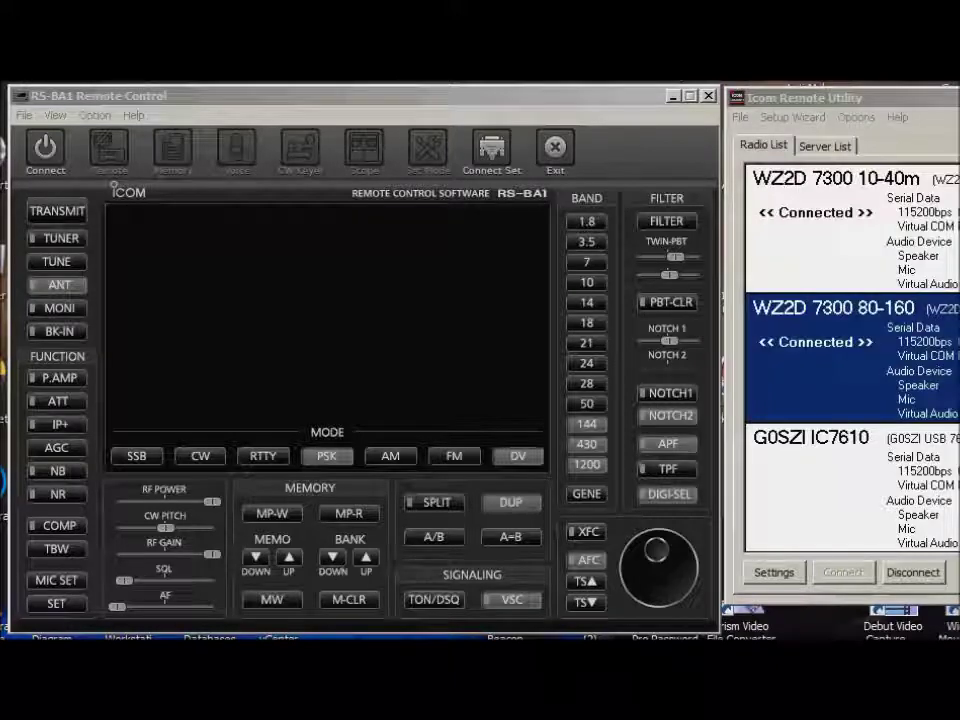
Step: Disconnect the 7300 10-40m radio in the Icom Remote Utility
{"action": "right_click", "coordinate": [820, 236]}
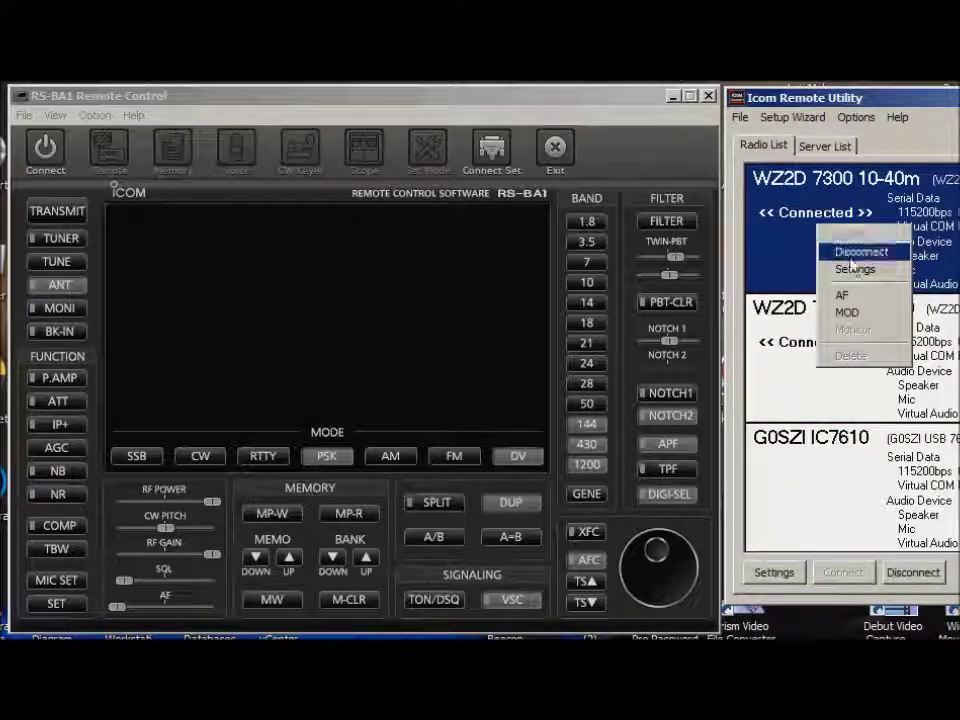
{"action": "left_click", "coordinate": [852, 254]}
{"action": "key", "text": "Return"}
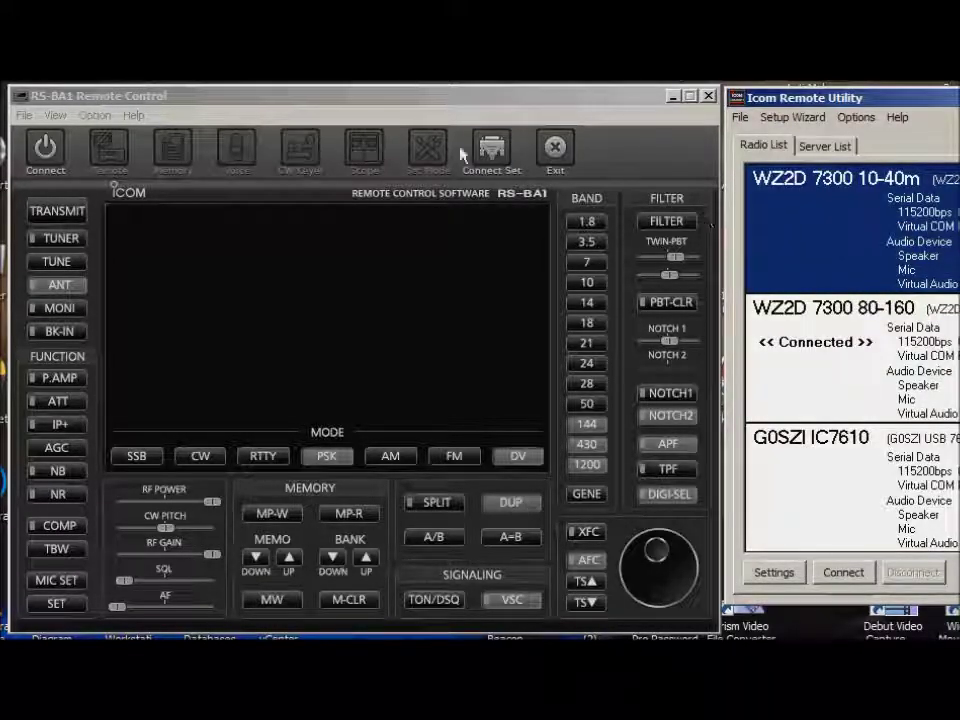
Step: Select the 7300 10-40m radio as the Remote Utility entry in the remote control's connection settings
{"action": "left_click", "coordinate": [490, 150]}
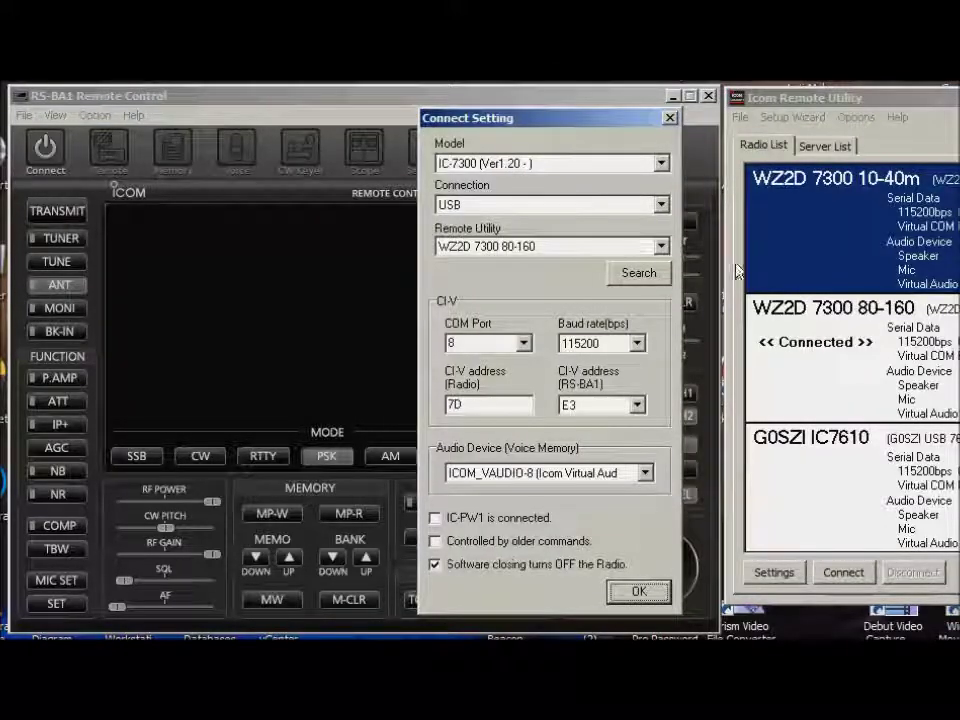
{"action": "left_click", "coordinate": [661, 247]}
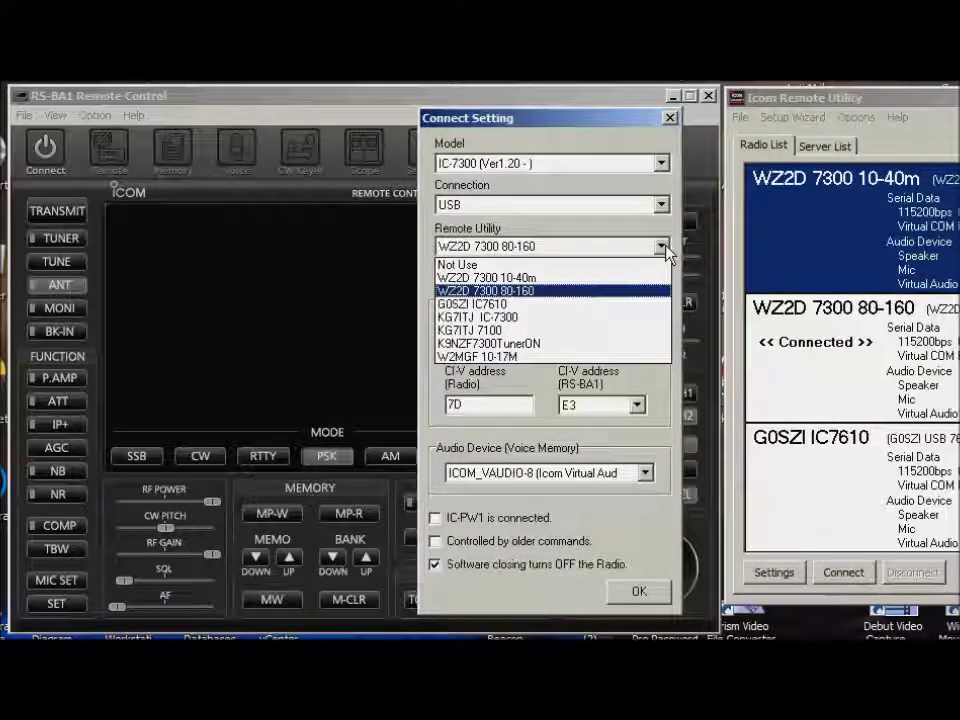
{"action": "left_click", "coordinate": [535, 277]}
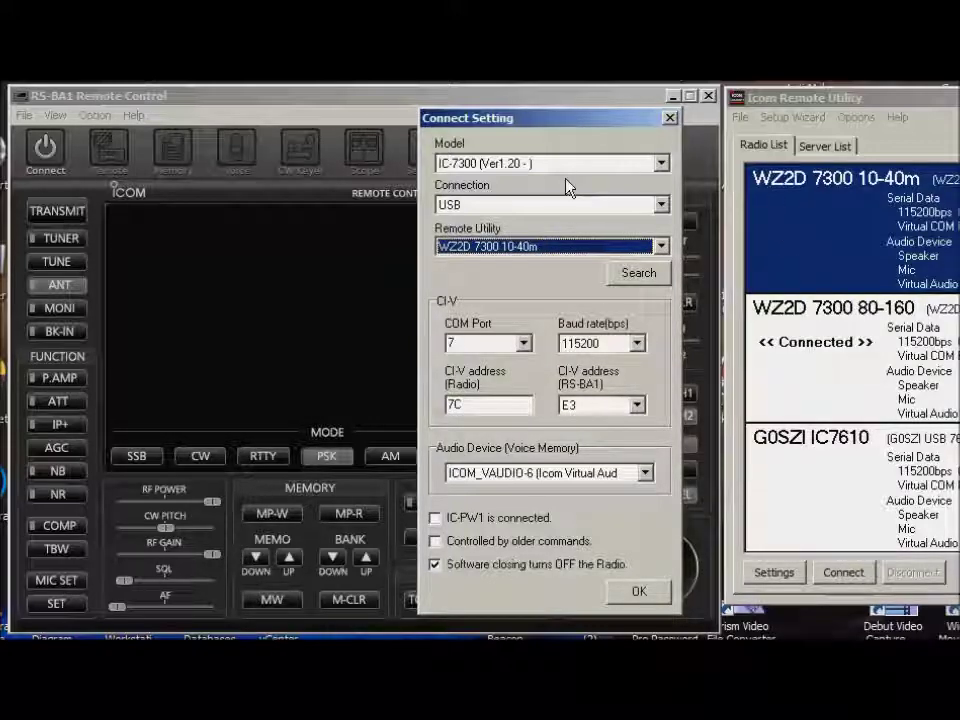
{"action": "left_click", "coordinate": [636, 591]}
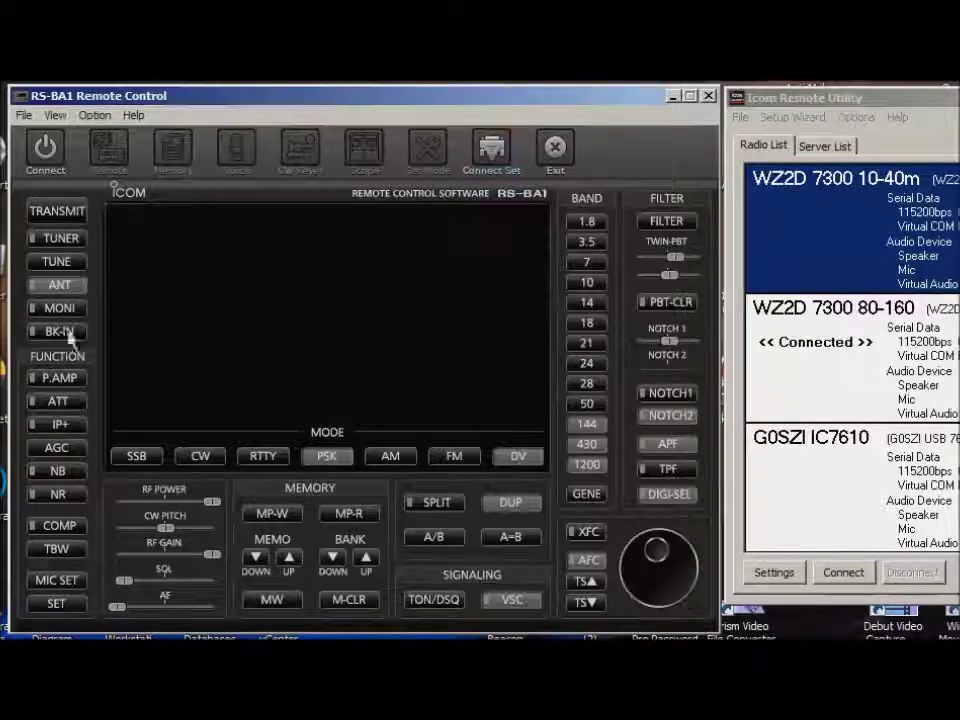
Step: Try to connect to the radio from the remote control, closing the spectrum scope and cancelling the retry
{"action": "left_click", "coordinate": [44, 150]}
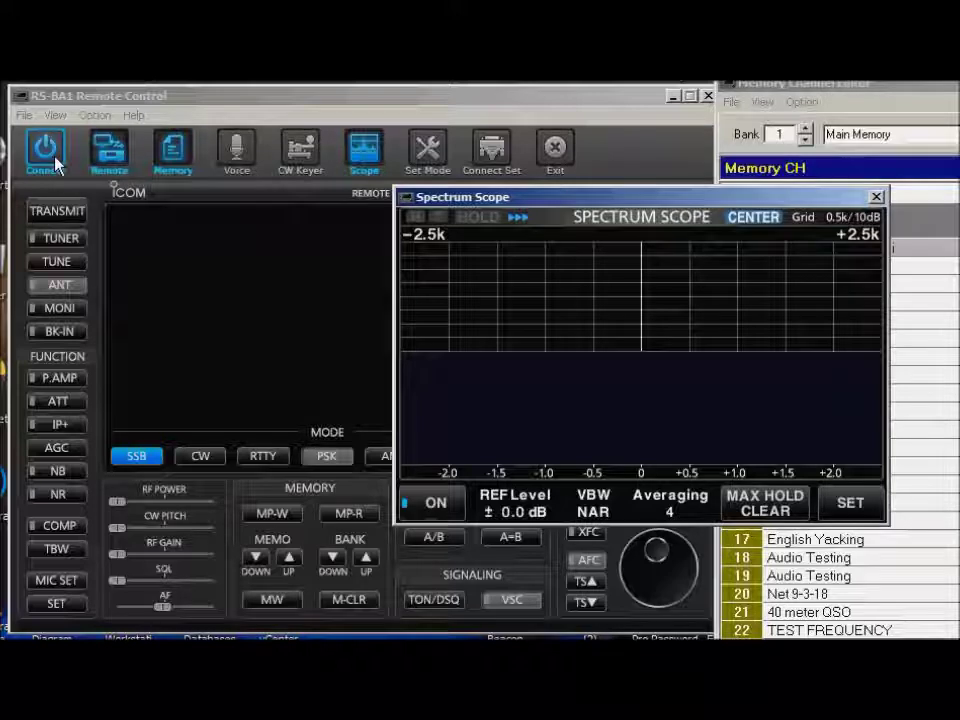
{"action": "left_click", "coordinate": [876, 198]}
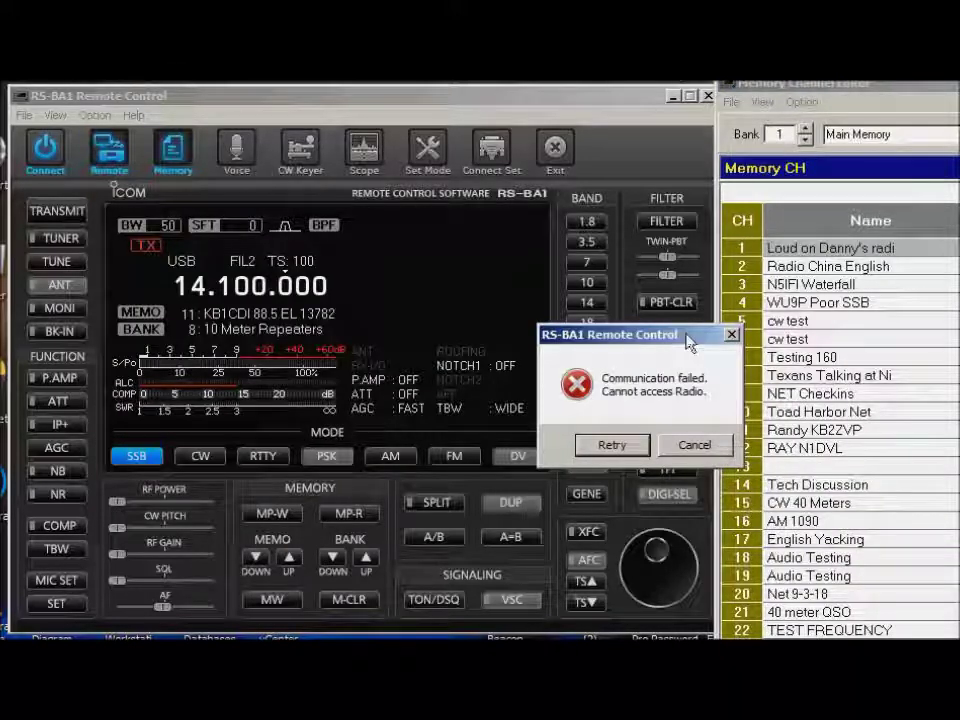
{"action": "left_click_drag", "start_coordinate": [688, 342], "coordinate": [564, 289]}
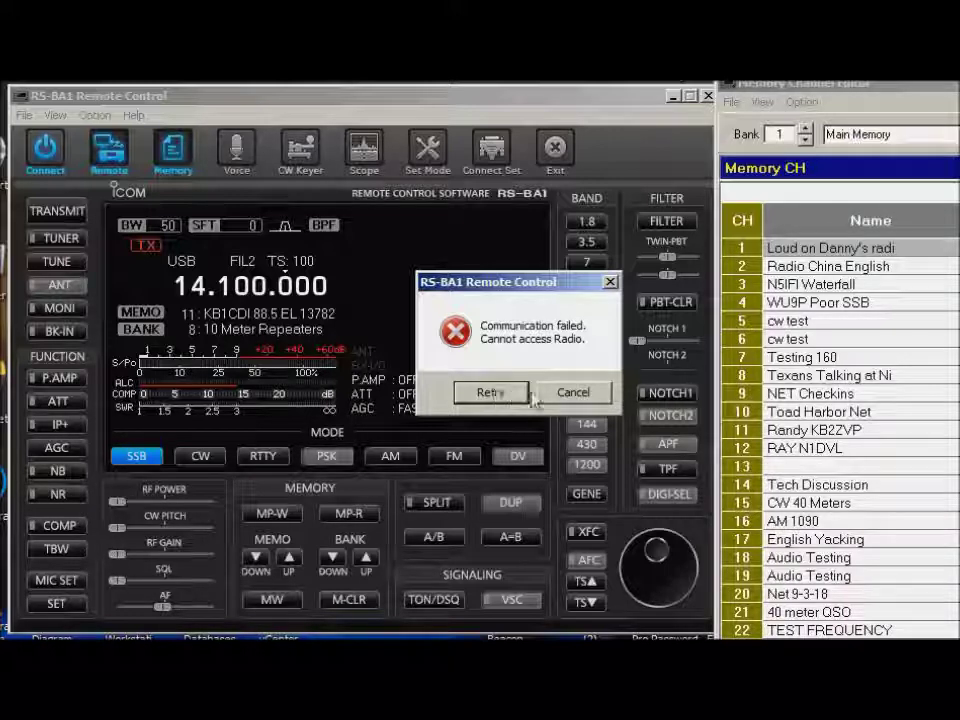
{"action": "left_click", "coordinate": [572, 392]}
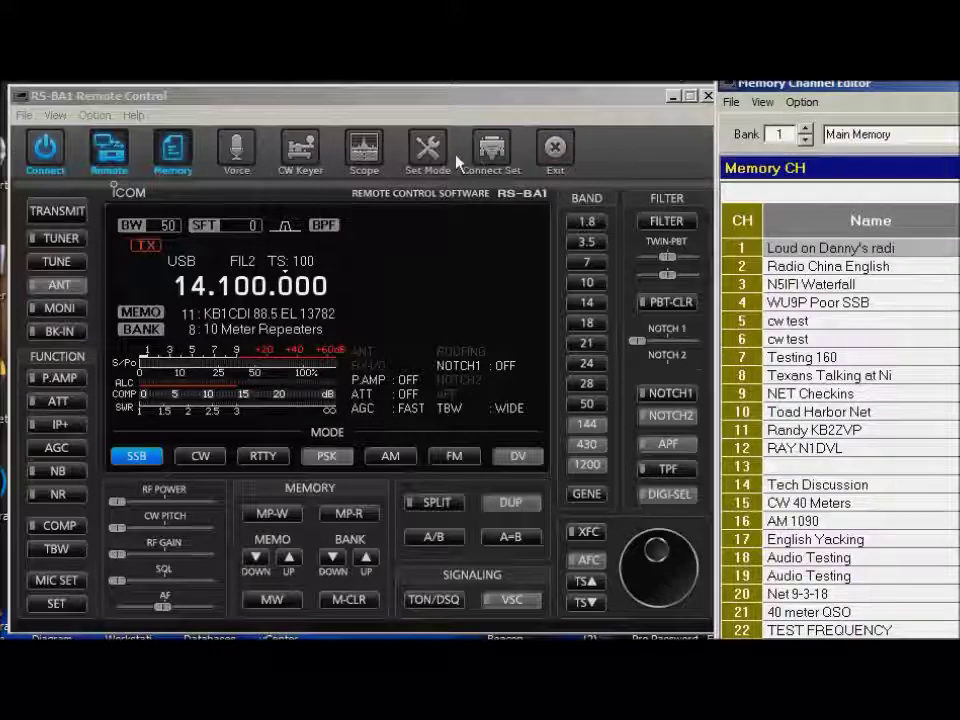
Step: End the remote control session and reconnect the 7300 10-40m radio in the Icom Remote Utility
{"action": "left_click", "coordinate": [491, 150]}
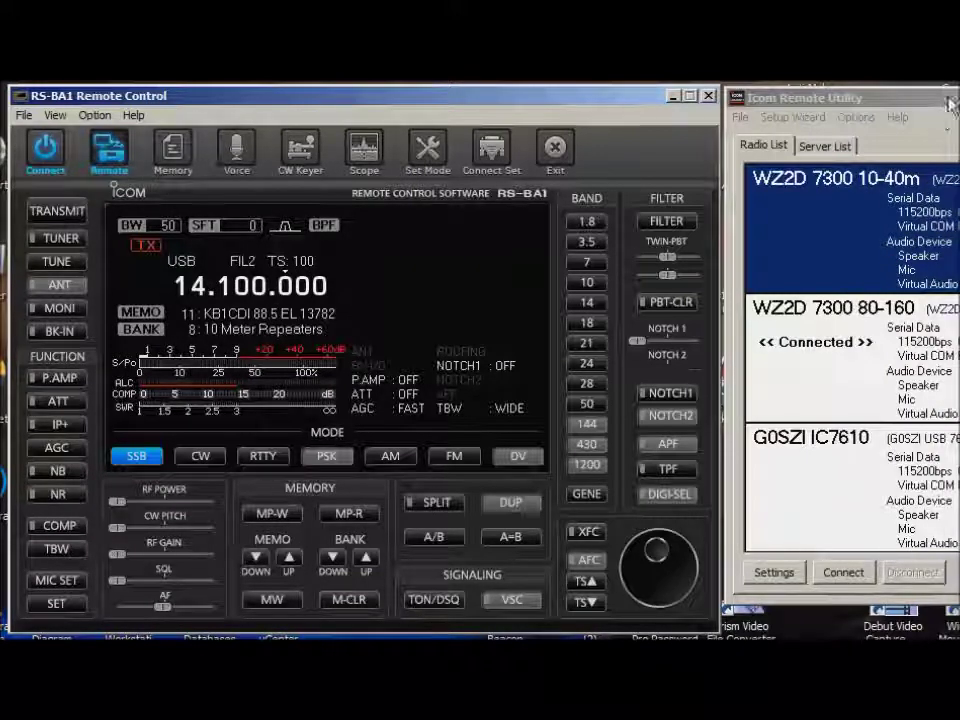
{"action": "mouse_move", "coordinate": [955, 99]}
{"action": "left_mouse_down"}
{"action": "mouse_move", "coordinate": [879, 97]}
{"action": "mouse_move", "coordinate": [954, 98]}
{"action": "left_mouse_up"}
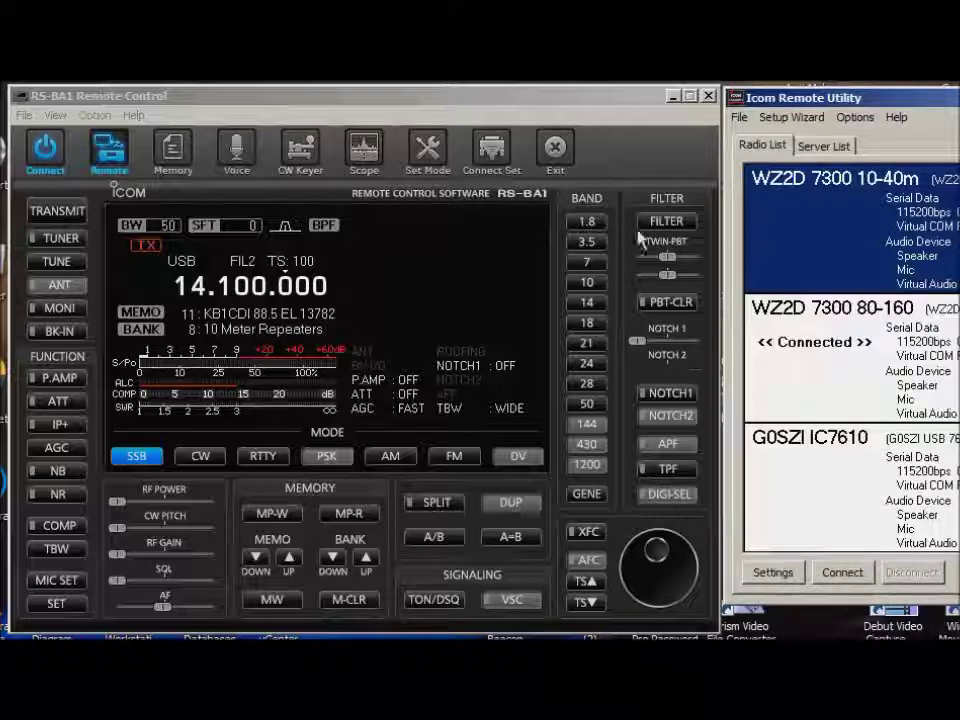
{"action": "left_click", "coordinate": [48, 160]}
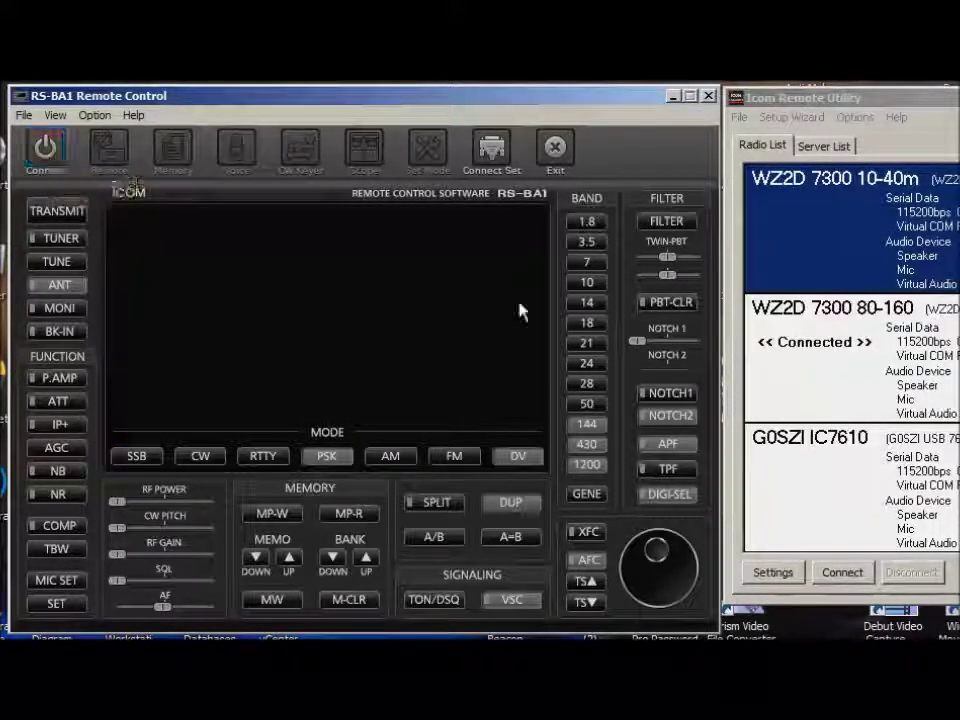
{"action": "right_click", "coordinate": [823, 220]}
{"action": "left_click", "coordinate": [862, 234]}
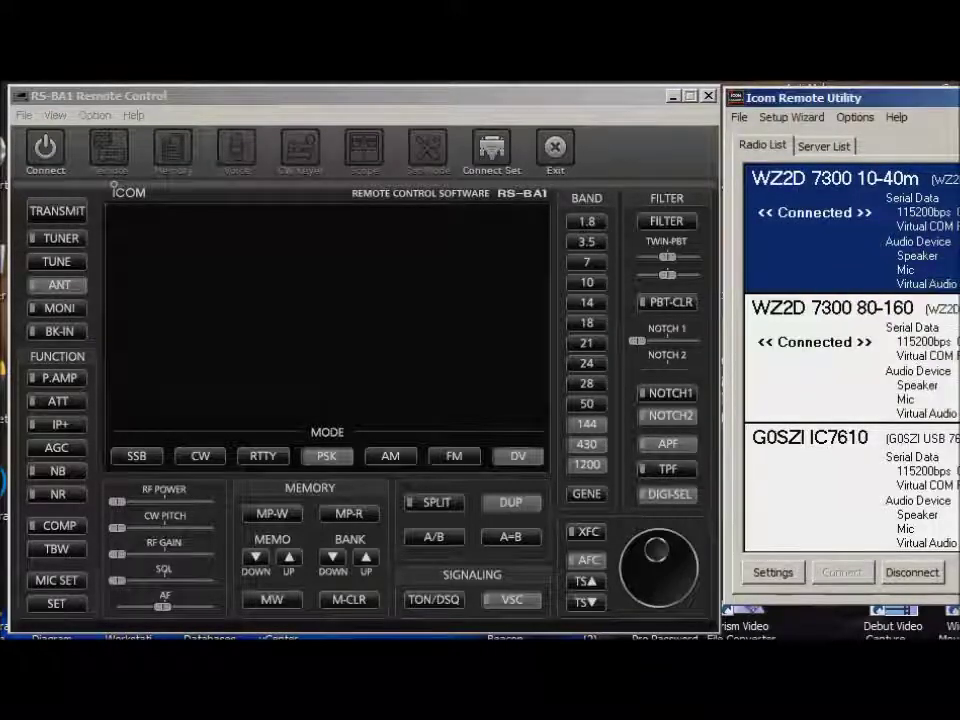
Step: Change the connection type to REMOTE in the connection settings and accept the MOD Select change
{"action": "left_click", "coordinate": [492, 150]}
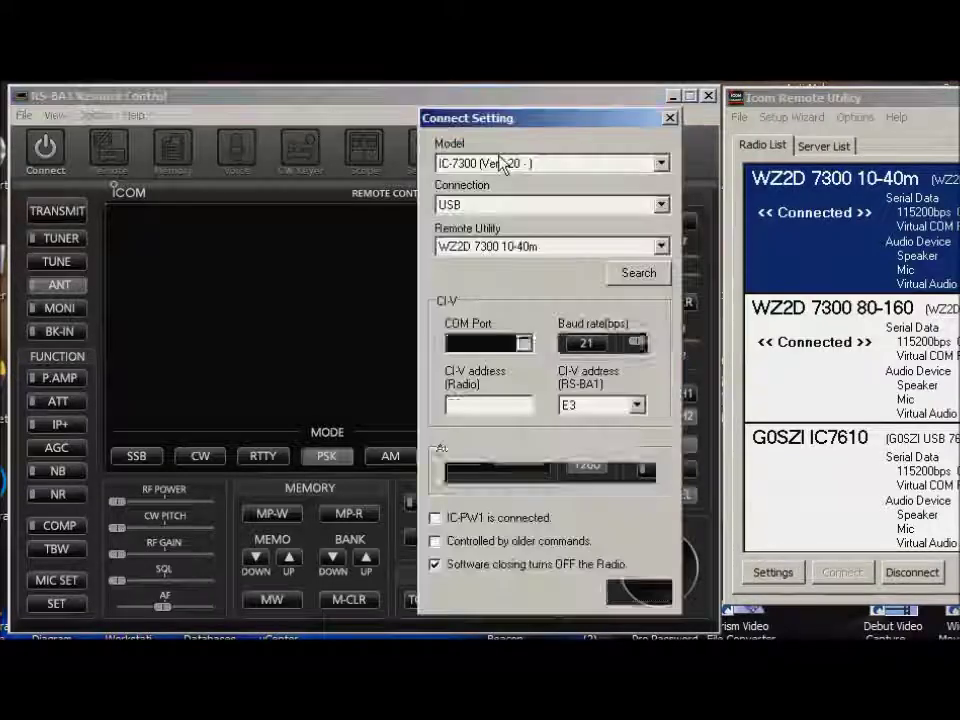
{"action": "left_click", "coordinate": [662, 205]}
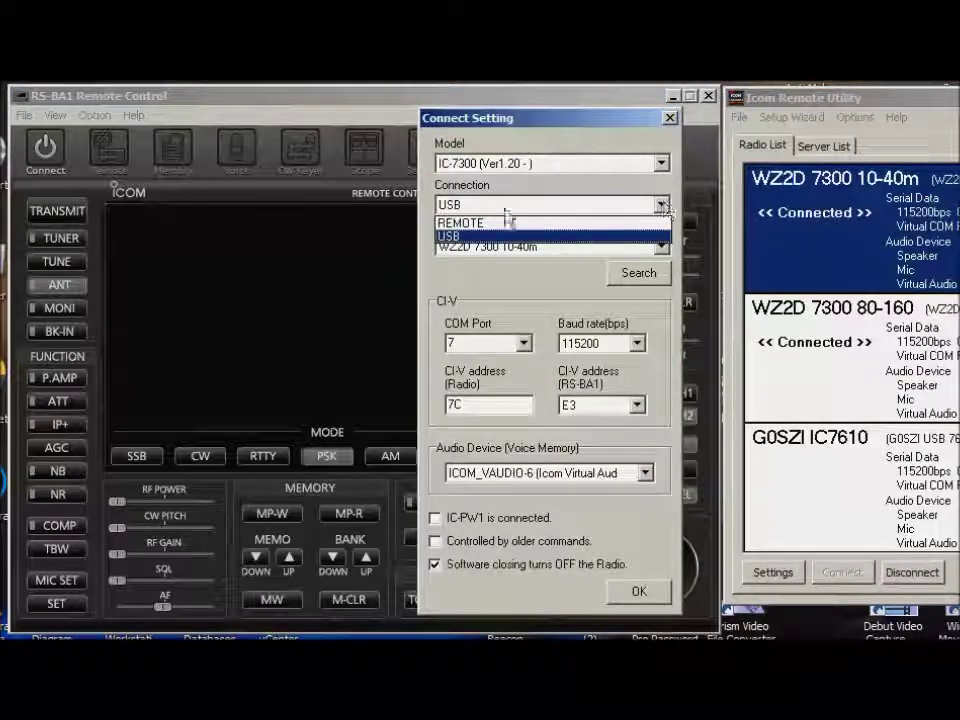
{"action": "left_click", "coordinate": [466, 224]}
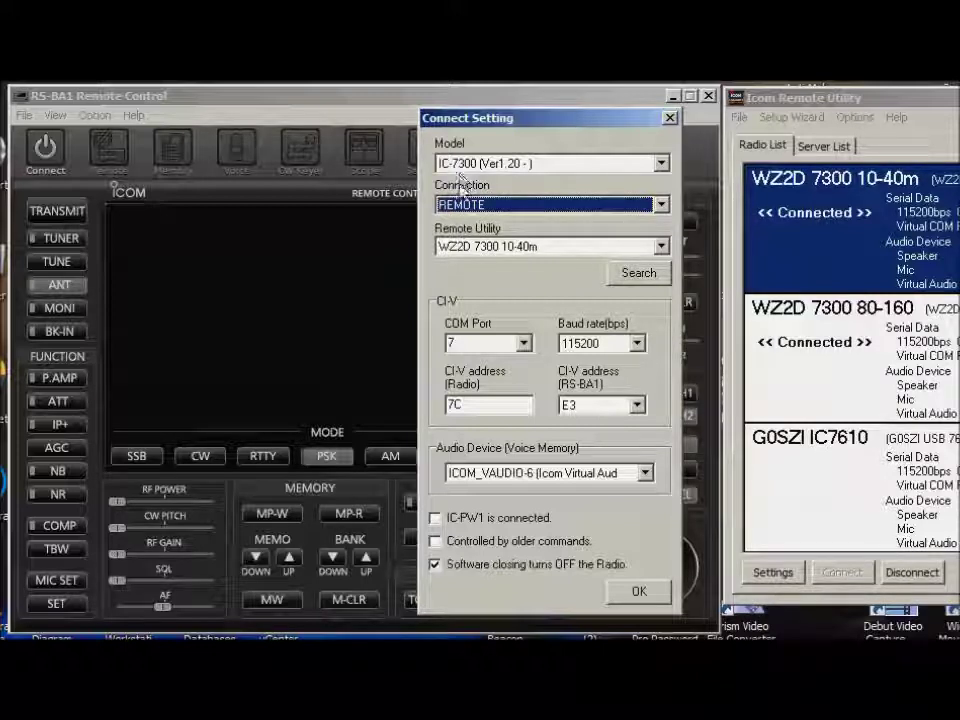
{"action": "left_click", "coordinate": [637, 594]}
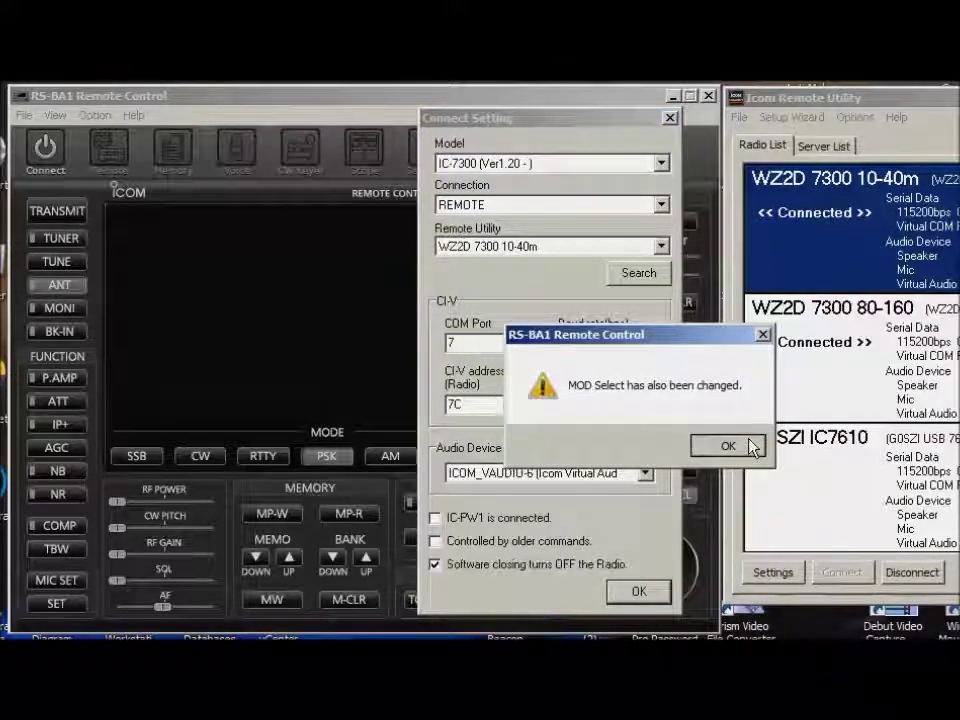
{"action": "left_click", "coordinate": [728, 446]}
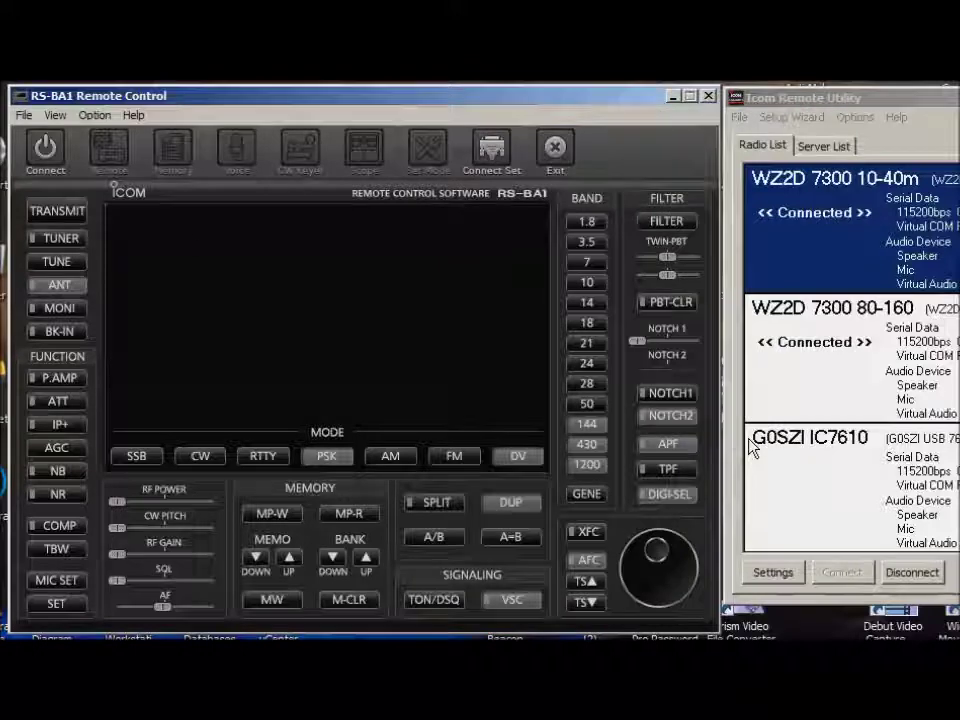
Step: Try to connect to the radio with the REMOTE connection type, cancel the retry and end the session
{"action": "left_click", "coordinate": [45, 148]}
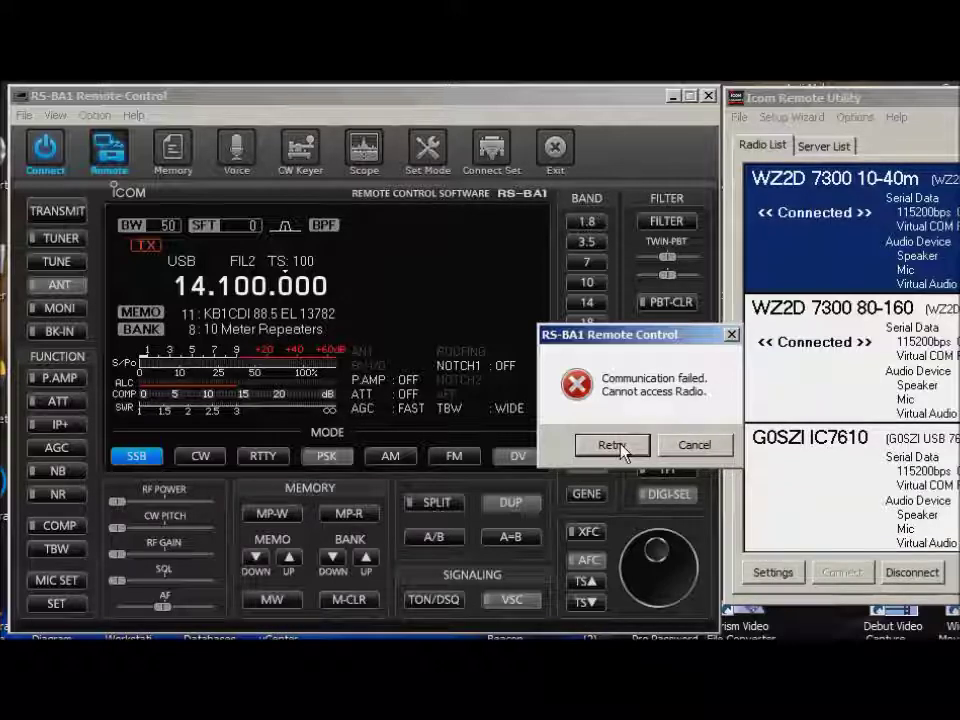
{"action": "left_click", "coordinate": [698, 447]}
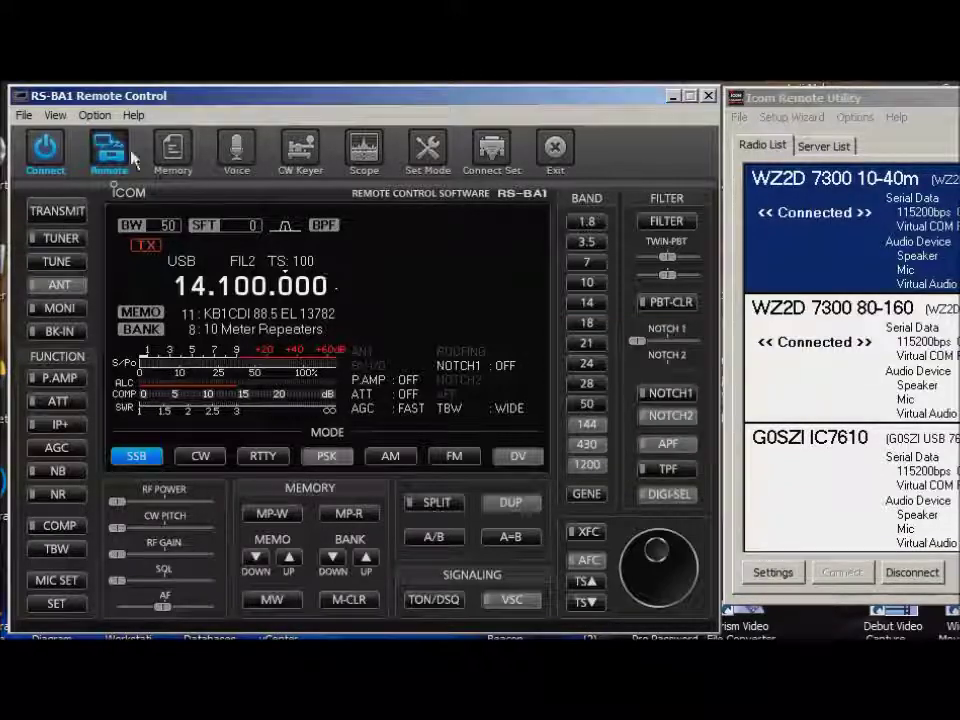
{"action": "left_click", "coordinate": [46, 150]}
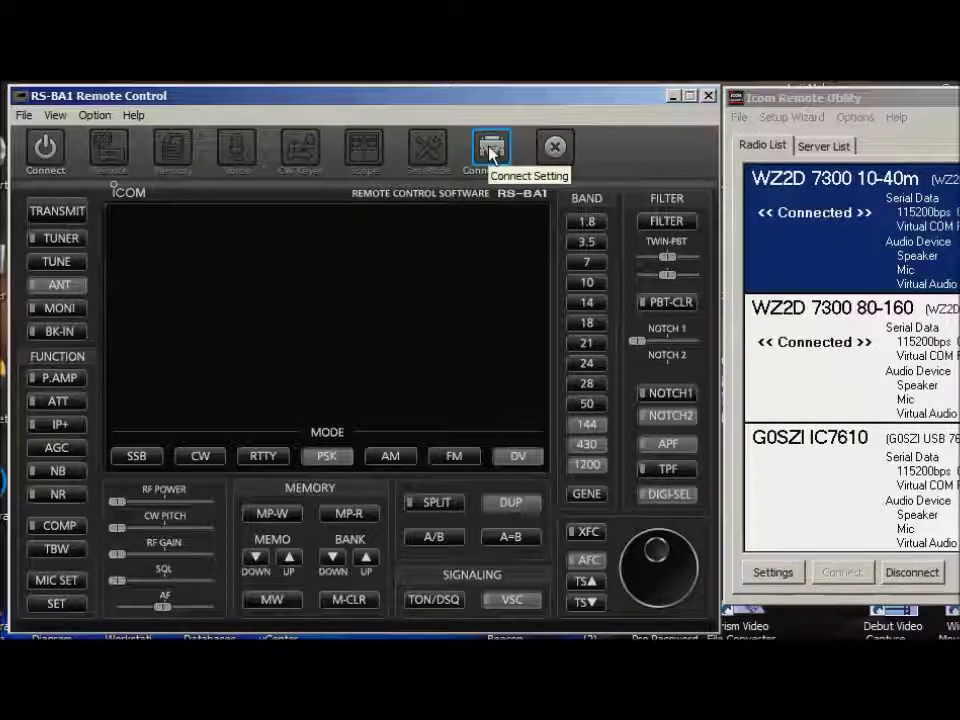
Step: Set the connection type to USB in the connection settings and accept the MOD Select change
{"action": "left_click", "coordinate": [490, 148]}
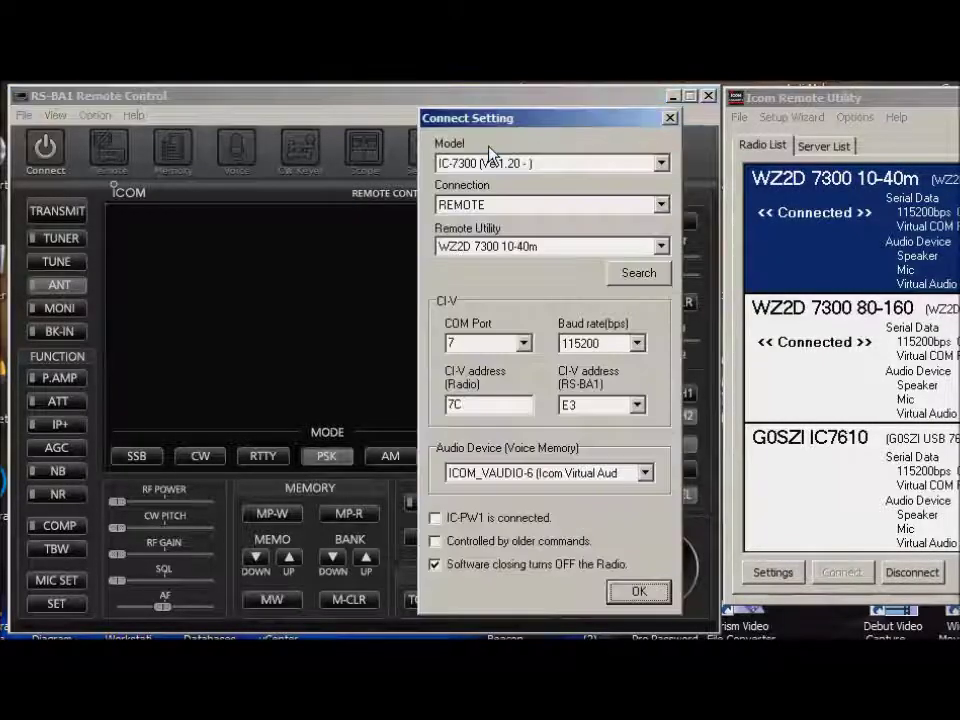
{"action": "left_click", "coordinate": [660, 205]}
{"action": "left_click", "coordinate": [466, 237]}
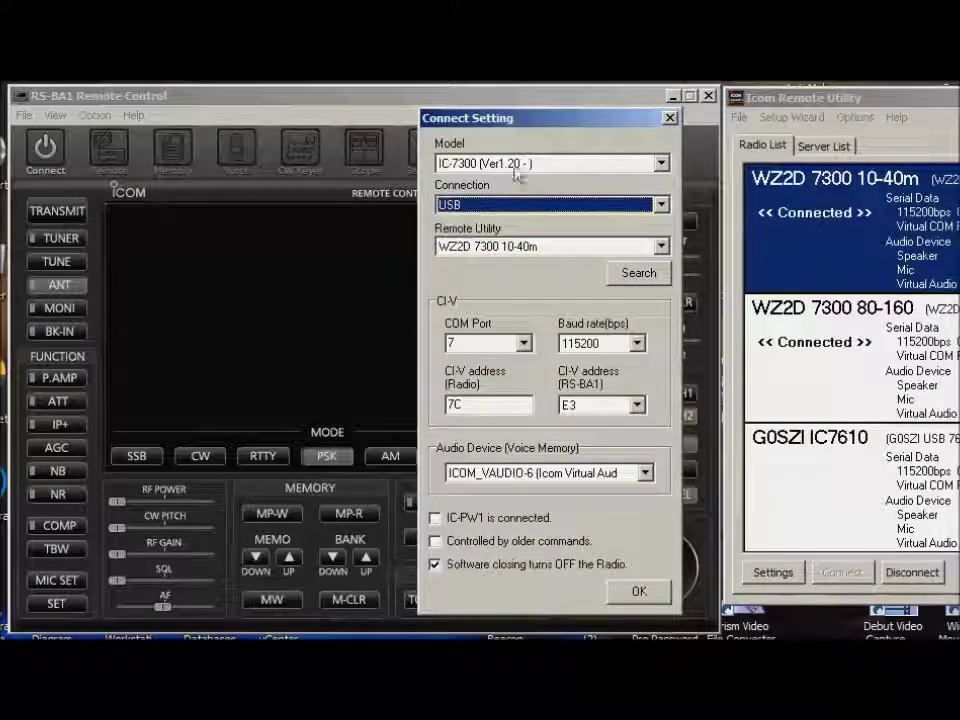
{"action": "left_click", "coordinate": [640, 593]}
{"action": "left_click", "coordinate": [728, 447]}
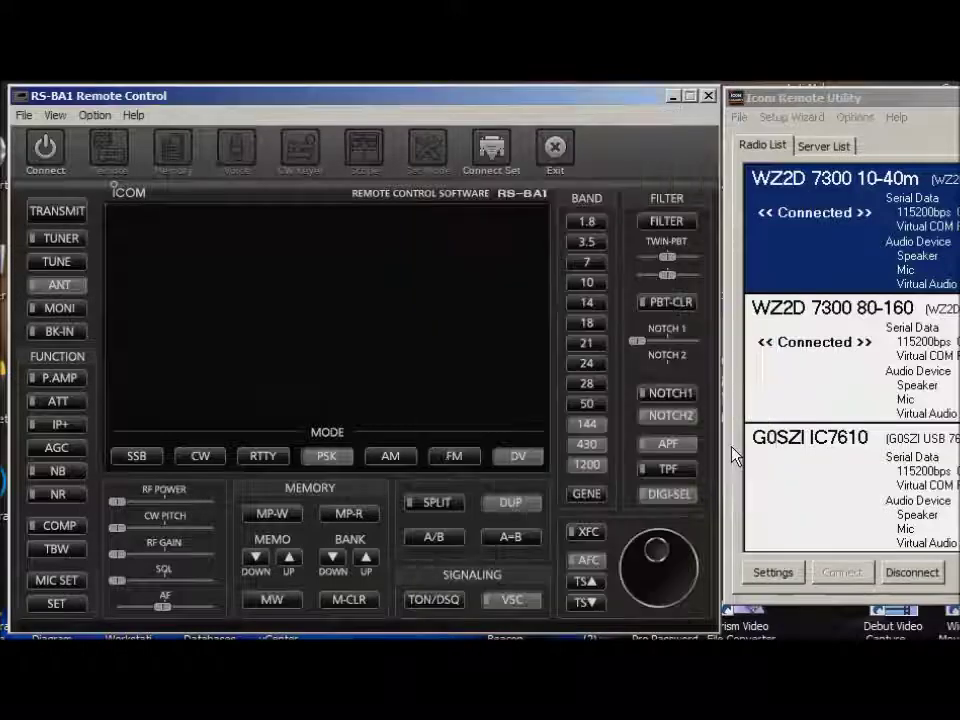
Step: Connect to the radio and open the spectrum scope in FIX mode
{"action": "left_click", "coordinate": [47, 158]}
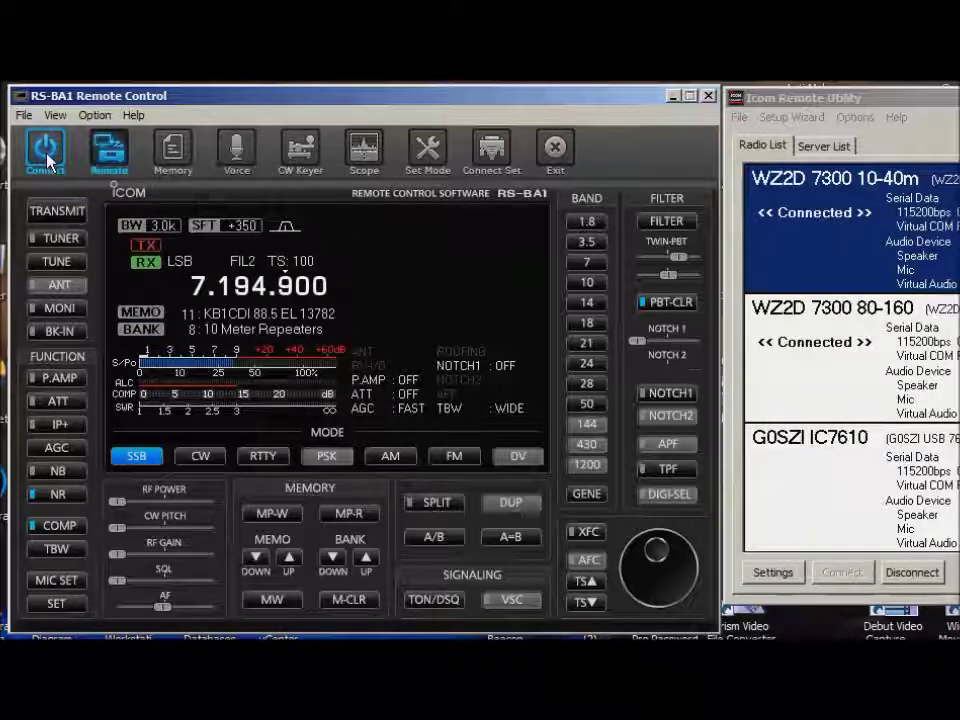
{"action": "left_click", "coordinate": [365, 149]}
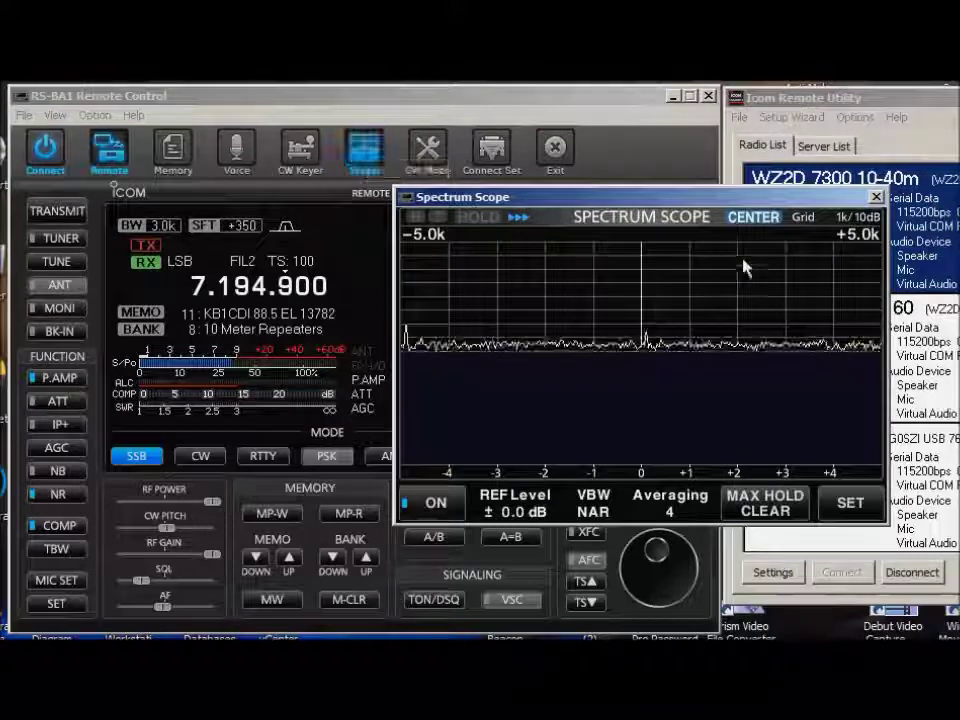
{"action": "left_click", "coordinate": [766, 224]}
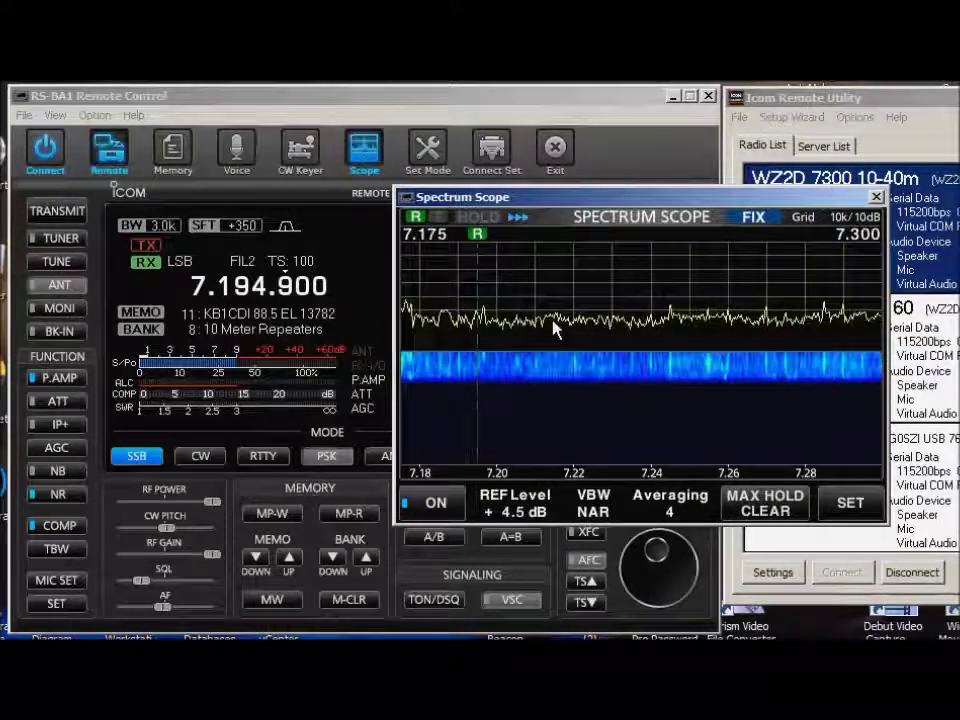
Step: Tune the receiver to 7.197.322 by picking the frequency on the spectrum scope
{"action": "left_click", "coordinate": [481, 318]}
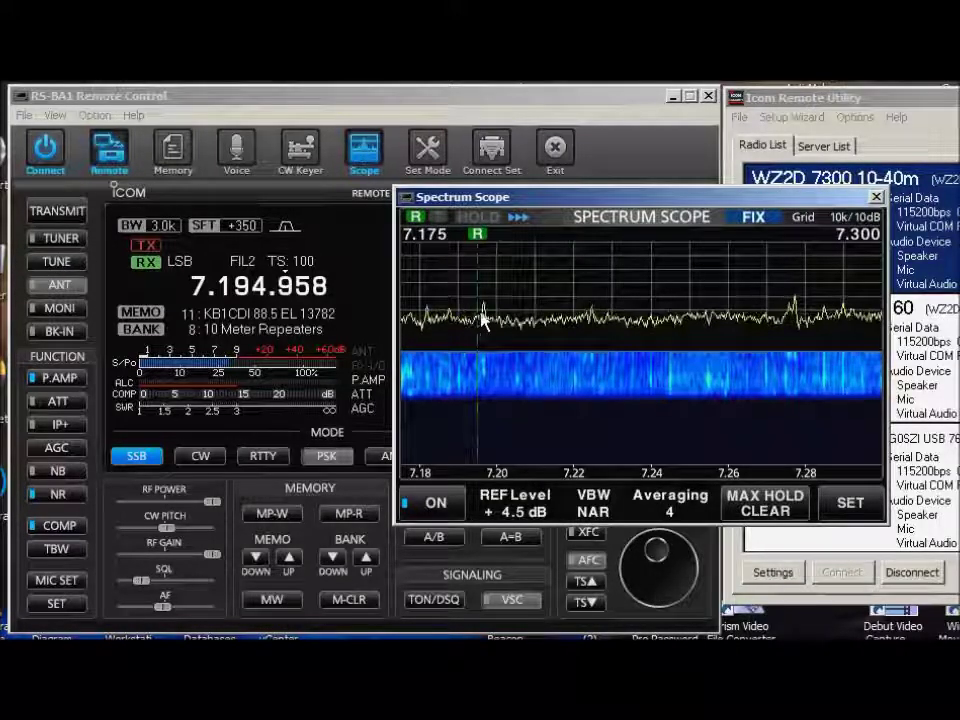
{"action": "left_click", "coordinate": [483, 319]}
{"action": "left_click", "coordinate": [488, 318]}
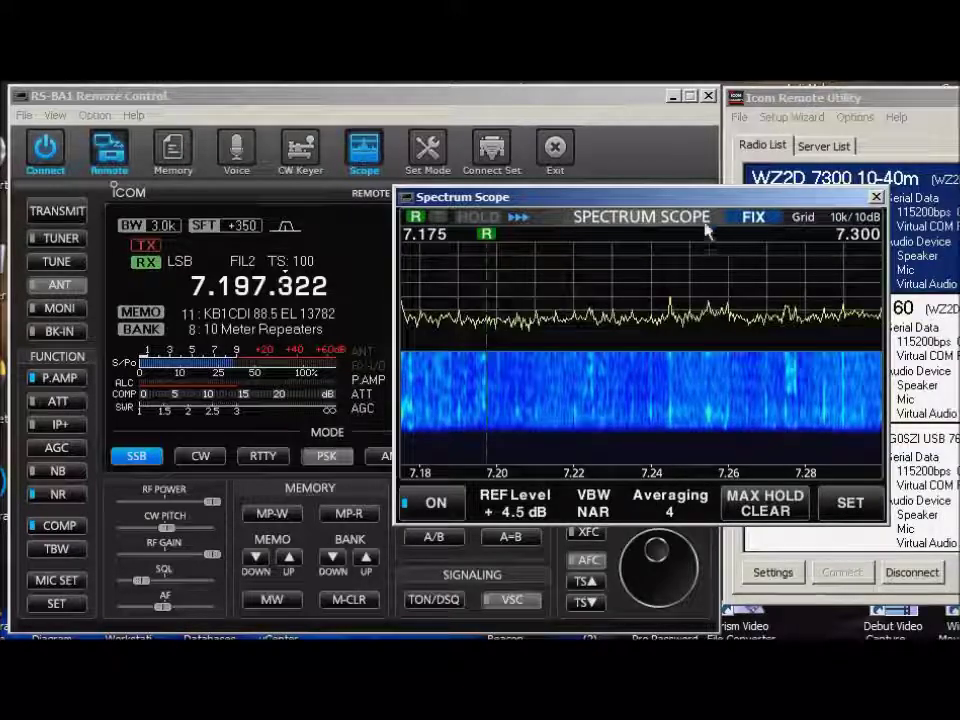
Step: Switch the spectrum scope to CENTER mode and tune the radio down to 7.197.000 with the main dial
{"action": "left_click", "coordinate": [754, 219]}
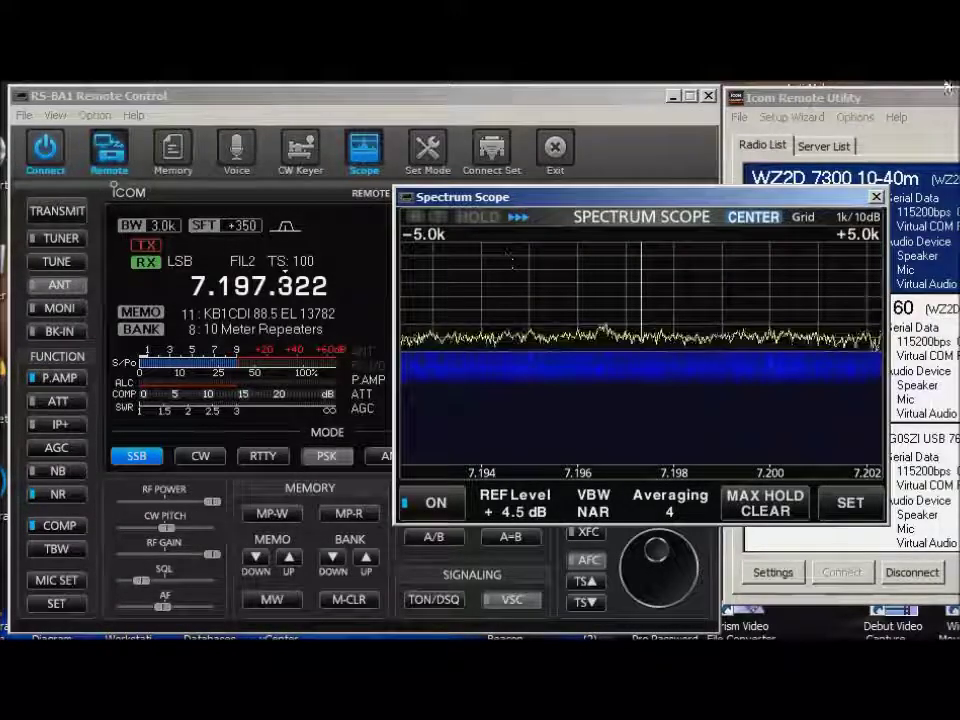
{"action": "left_click", "coordinate": [632, 568]}
{"action": "scroll", "coordinate": [632, 568], "scroll_direction": "down", "scroll_amount": 2}
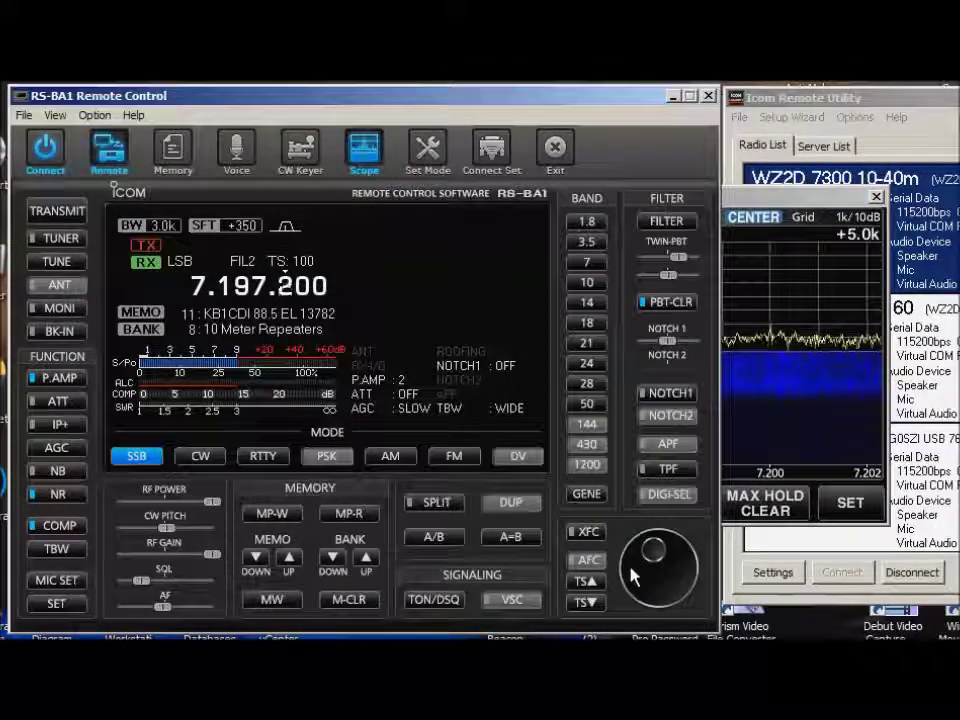
{"action": "scroll", "coordinate": [640, 566], "scroll_direction": "down", "scroll_amount": 2}
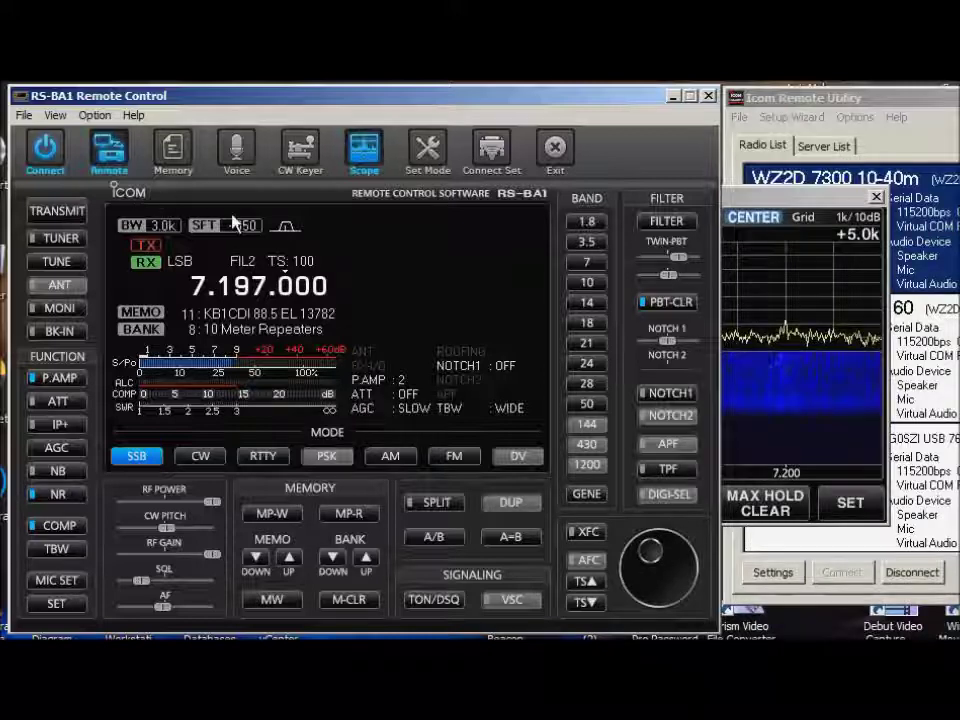
Step: Disconnect the radio and set the COM port to 10 in the connection settings
{"action": "left_click", "coordinate": [40, 145]}
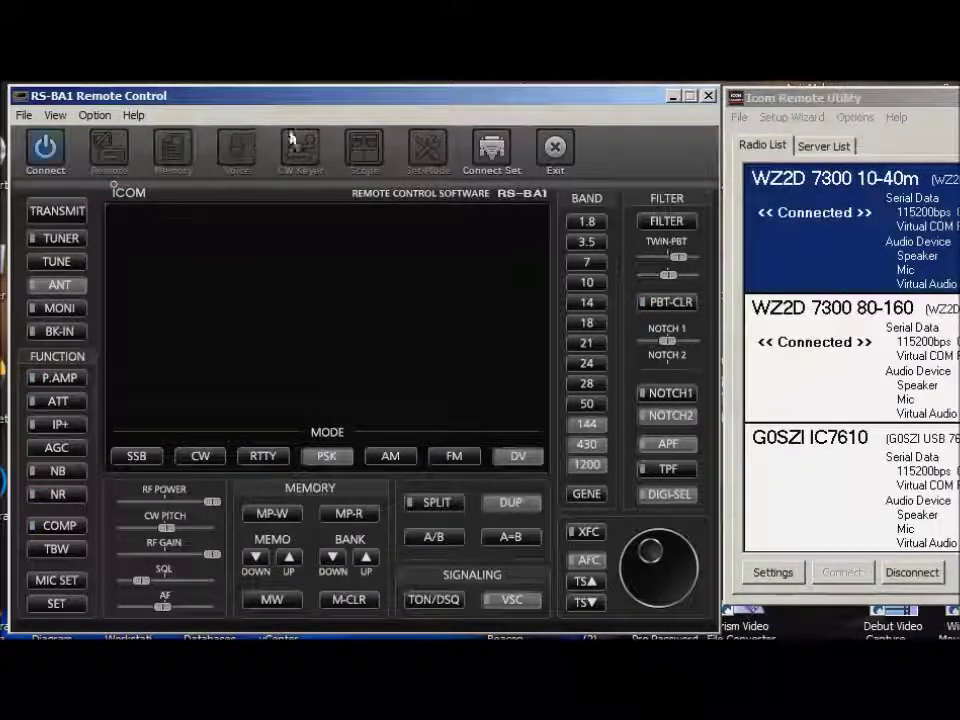
{"action": "left_click", "coordinate": [501, 156]}
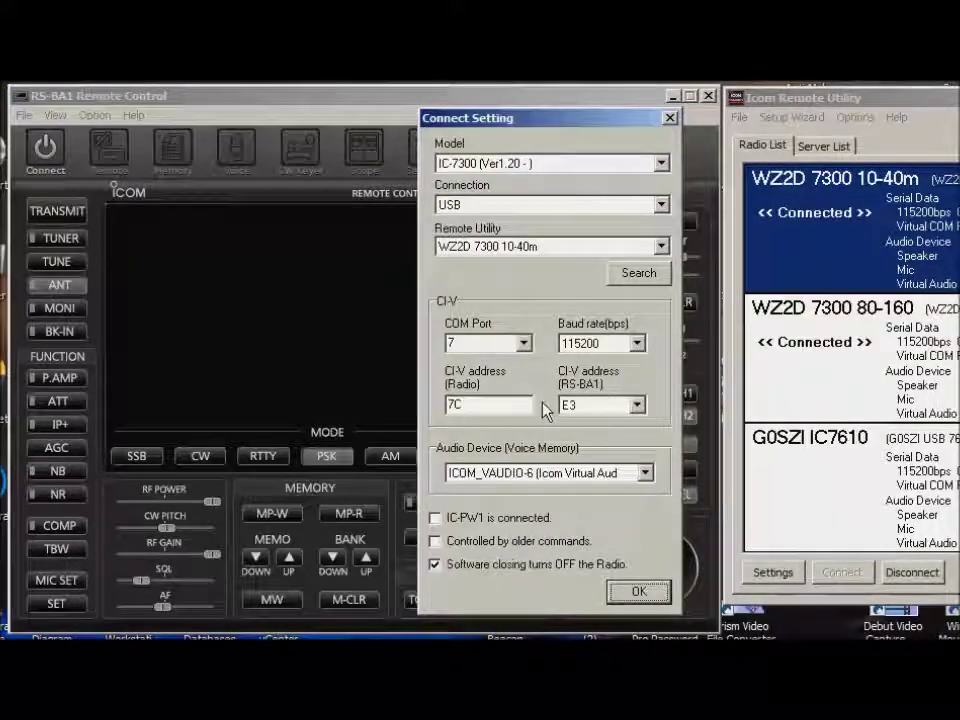
{"action": "left_click", "coordinate": [524, 343]}
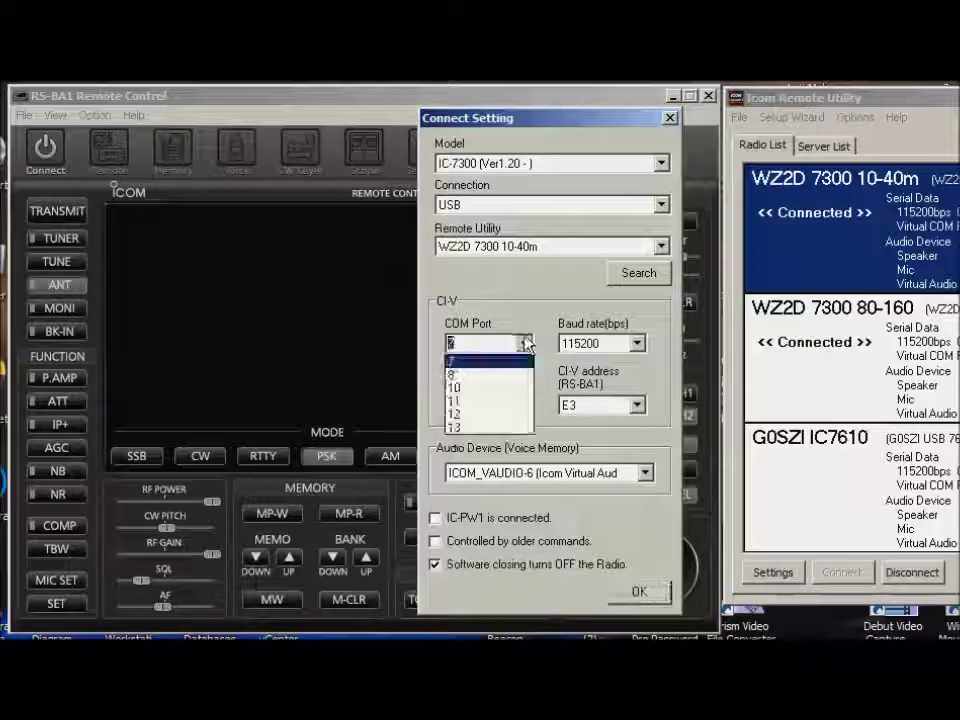
{"action": "left_click", "coordinate": [480, 388]}
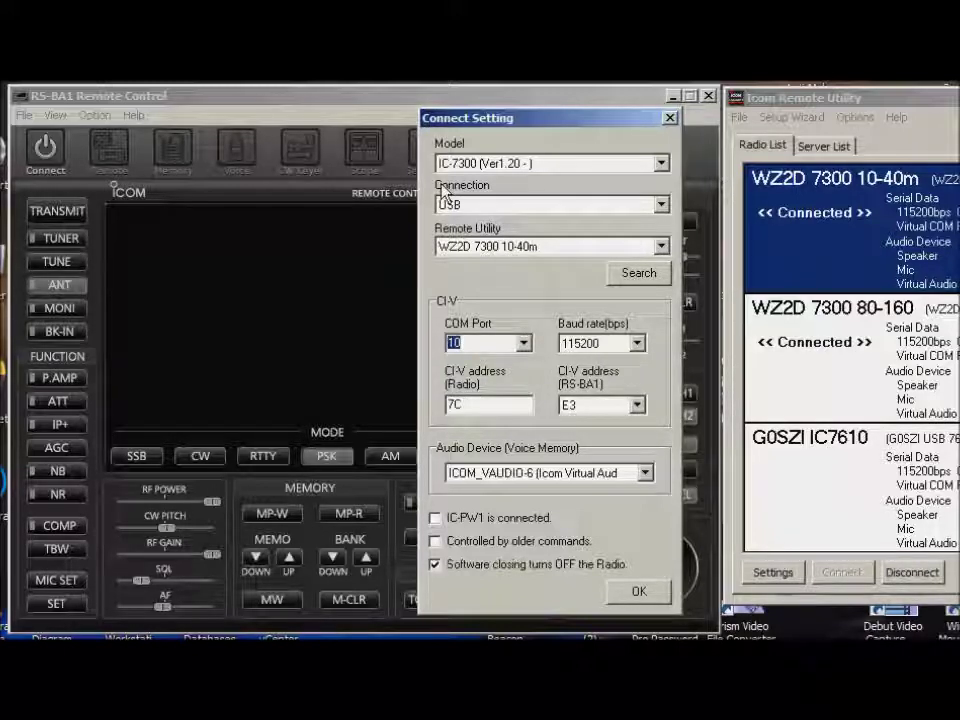
{"action": "left_click", "coordinate": [637, 591]}
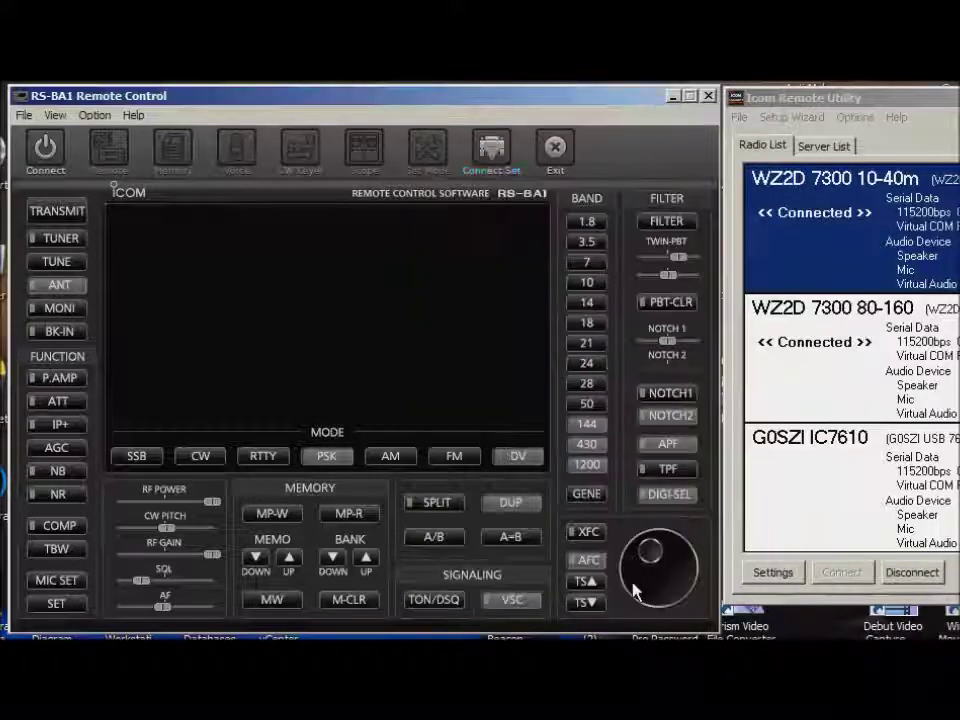
Step: Try to connect to the radio through COM port 10, closing the spectrum scope, and disconnect again
{"action": "left_click", "coordinate": [36, 142]}
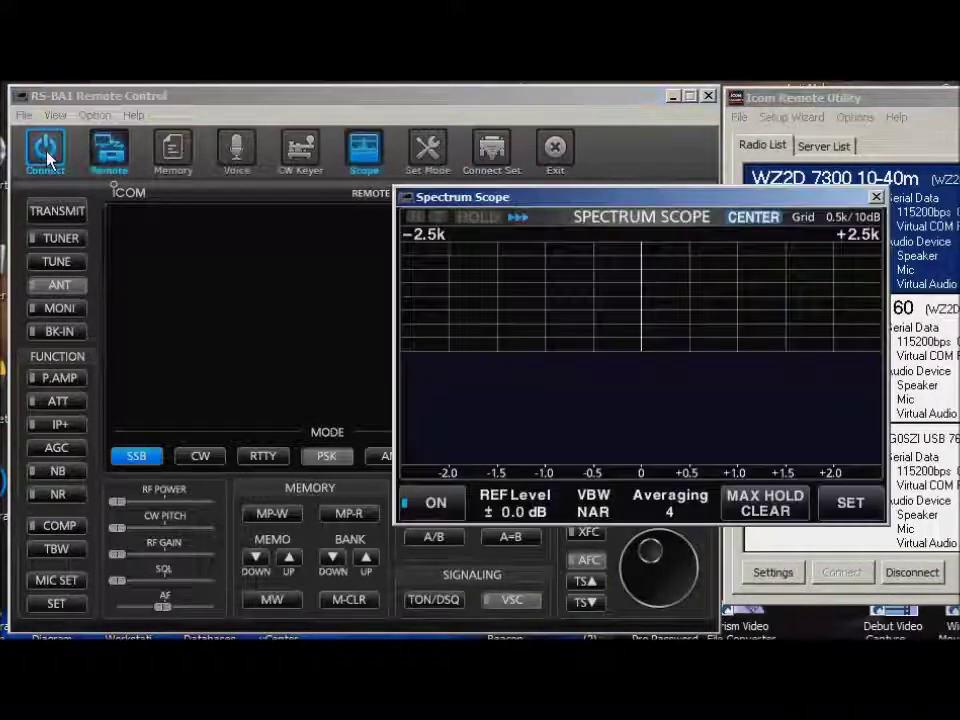
{"action": "left_click", "coordinate": [877, 197]}
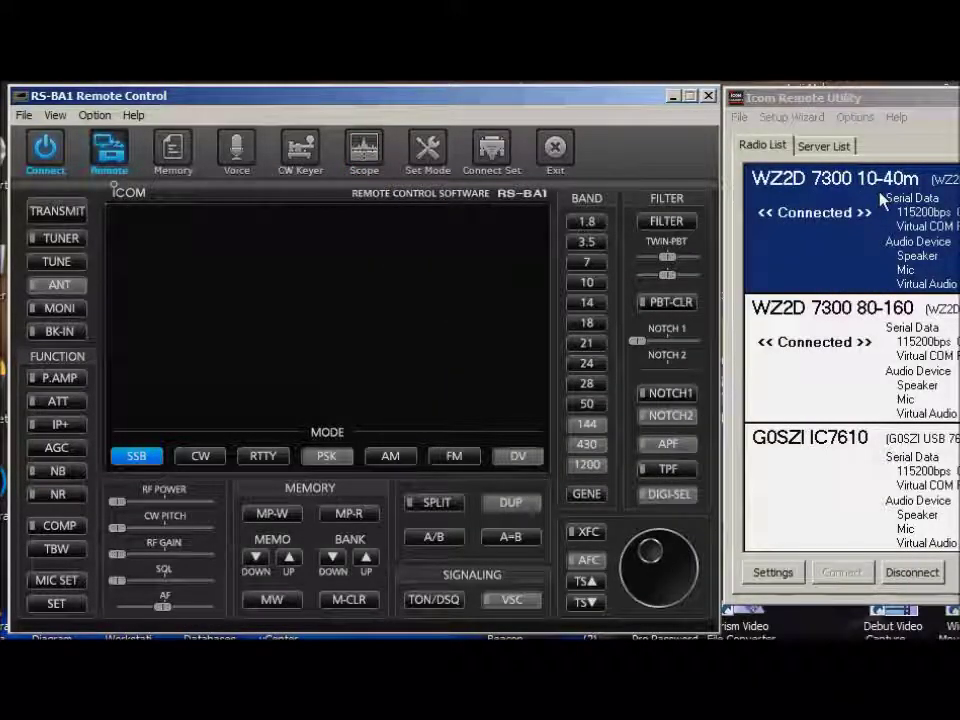
{"action": "left_click", "coordinate": [937, 98]}
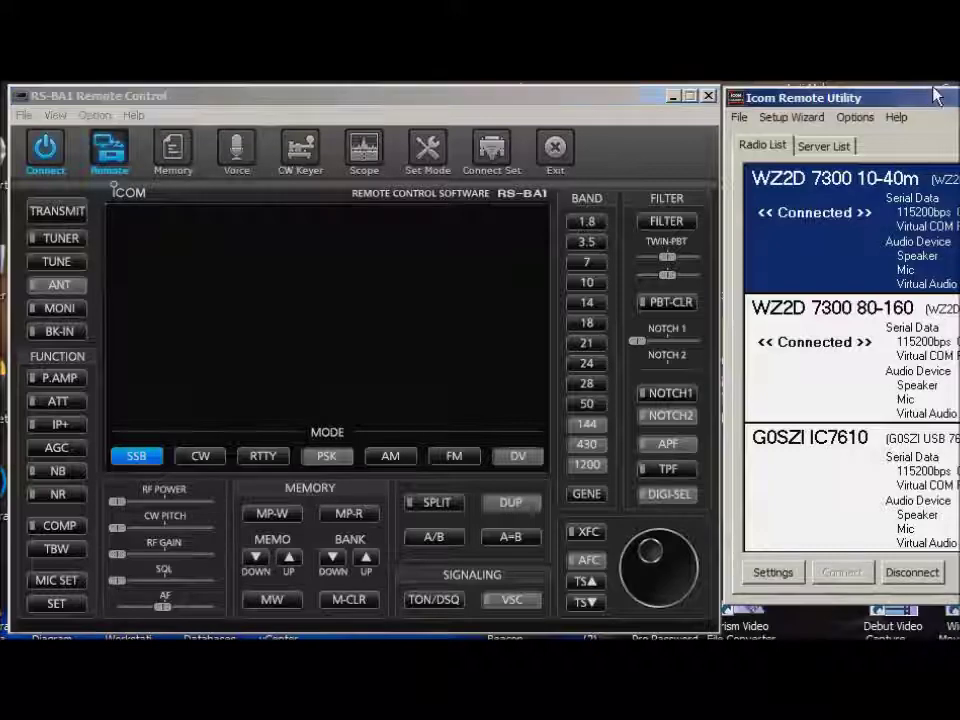
{"action": "mouse_move", "coordinate": [900, 102]}
{"action": "left_mouse_down"}
{"action": "mouse_move", "coordinate": [831, 101]}
{"action": "mouse_move", "coordinate": [906, 100]}
{"action": "left_mouse_up"}
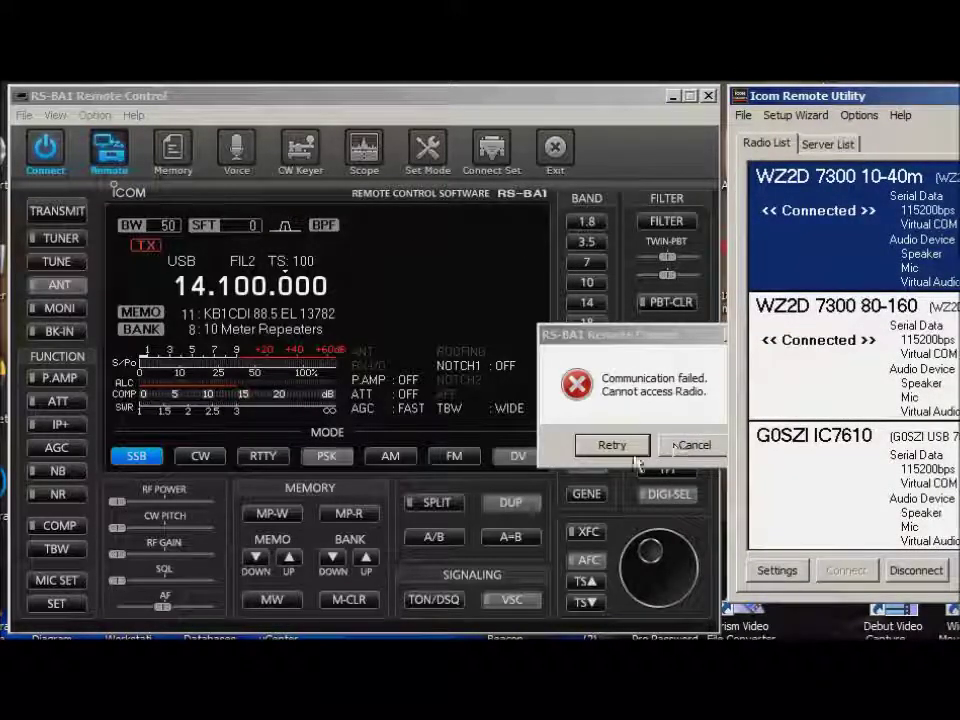
{"action": "left_click", "coordinate": [694, 445]}
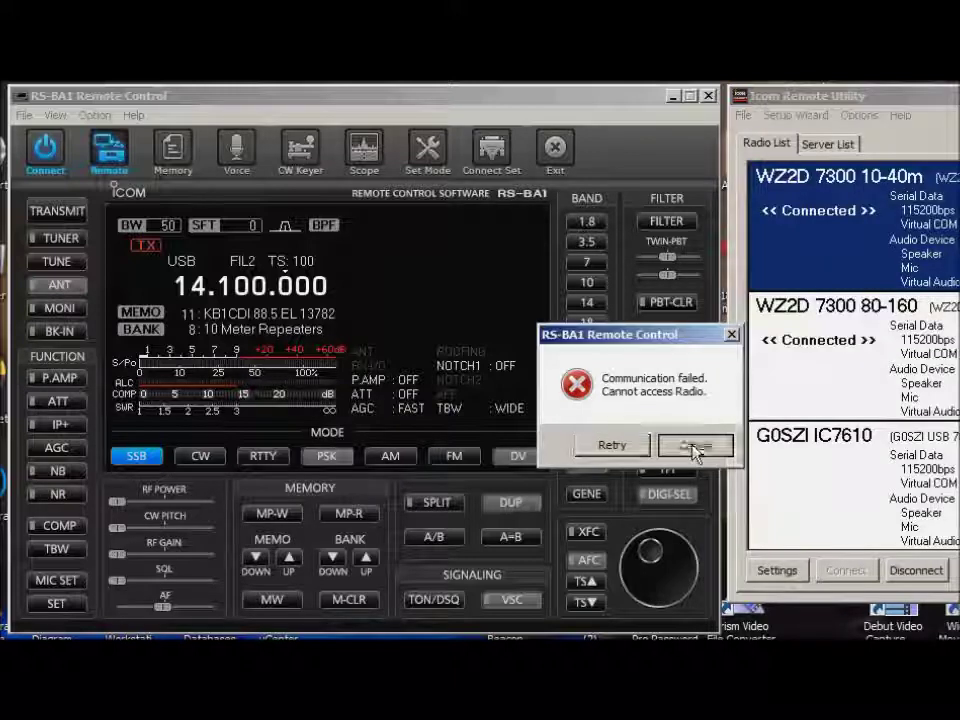
{"action": "left_click", "coordinate": [45, 148]}
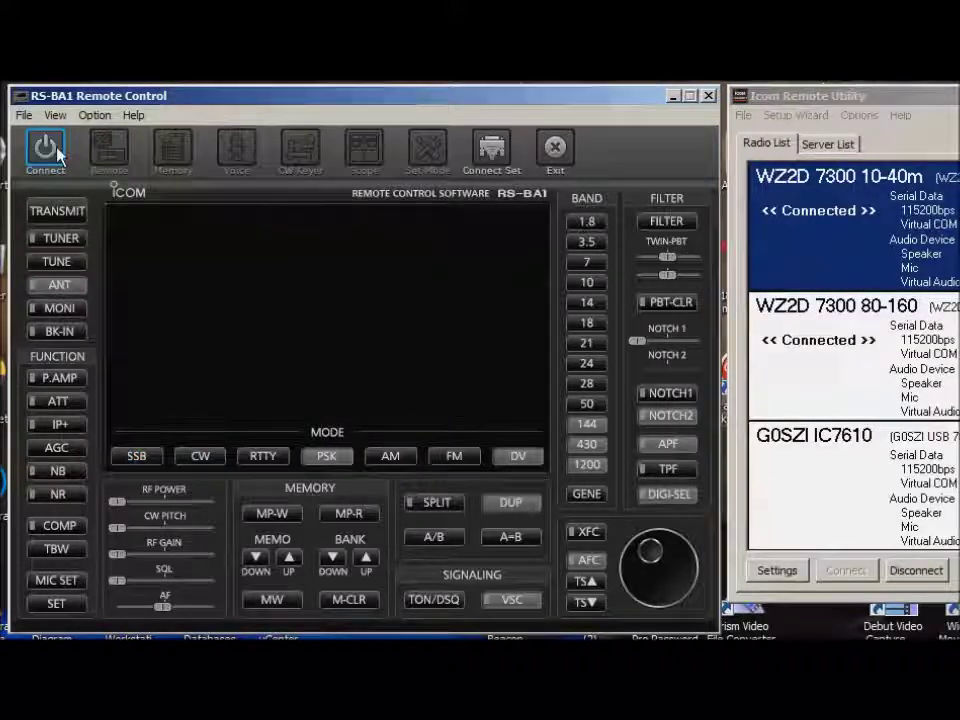
Step: Restore COM port 7 in the connection settings by switching the remote utility radio to 7300 80-160 and back to 7300 10-40m
{"action": "left_click", "coordinate": [492, 150]}
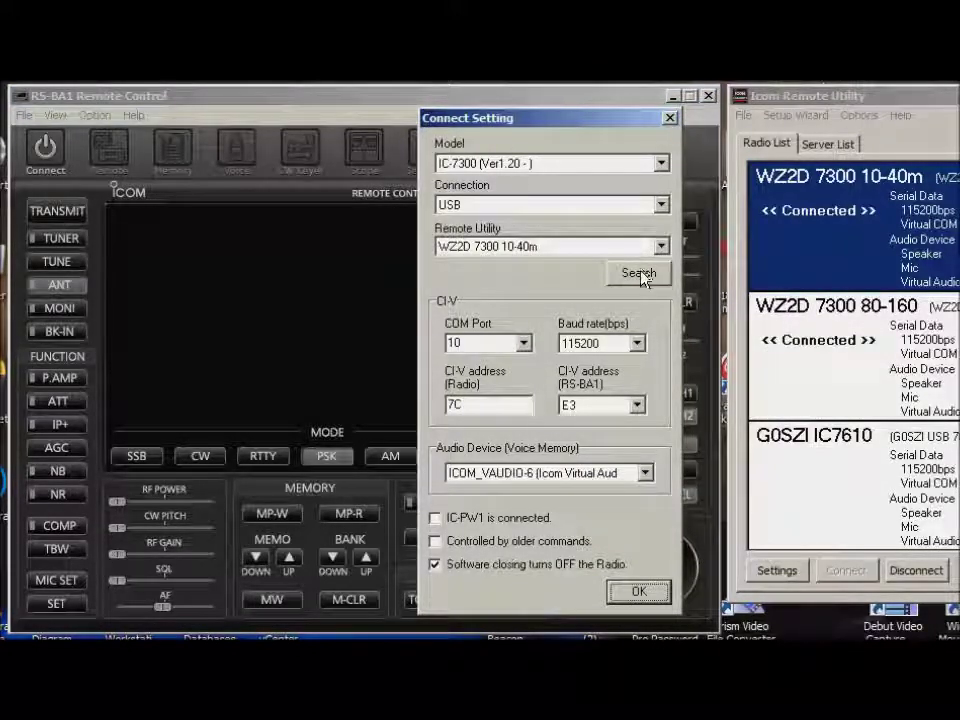
{"action": "left_click", "coordinate": [660, 247]}
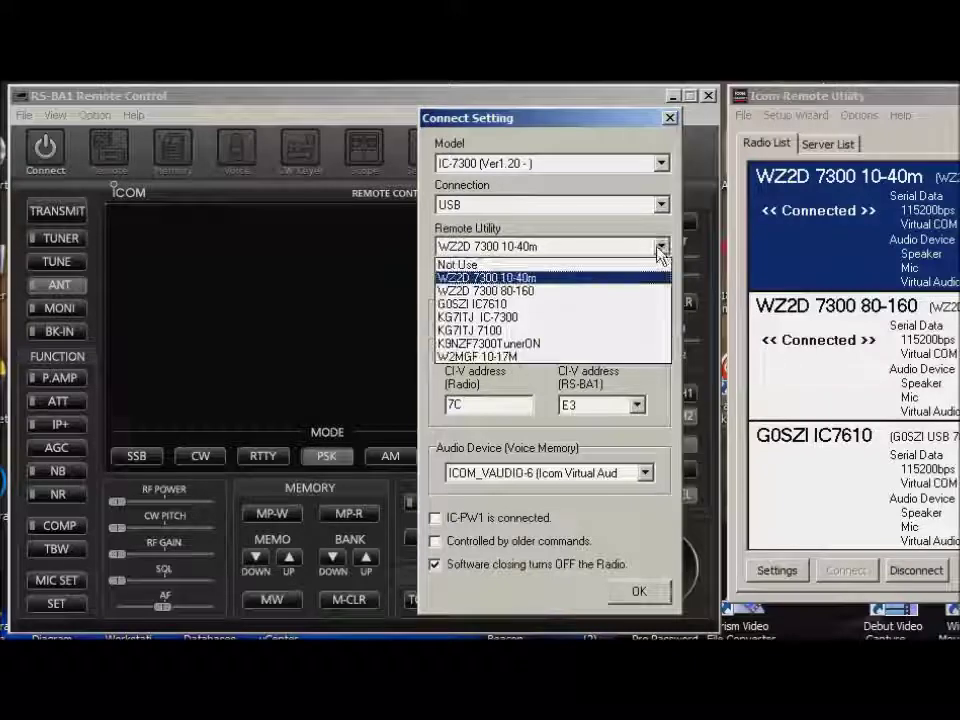
{"action": "left_click", "coordinate": [553, 292]}
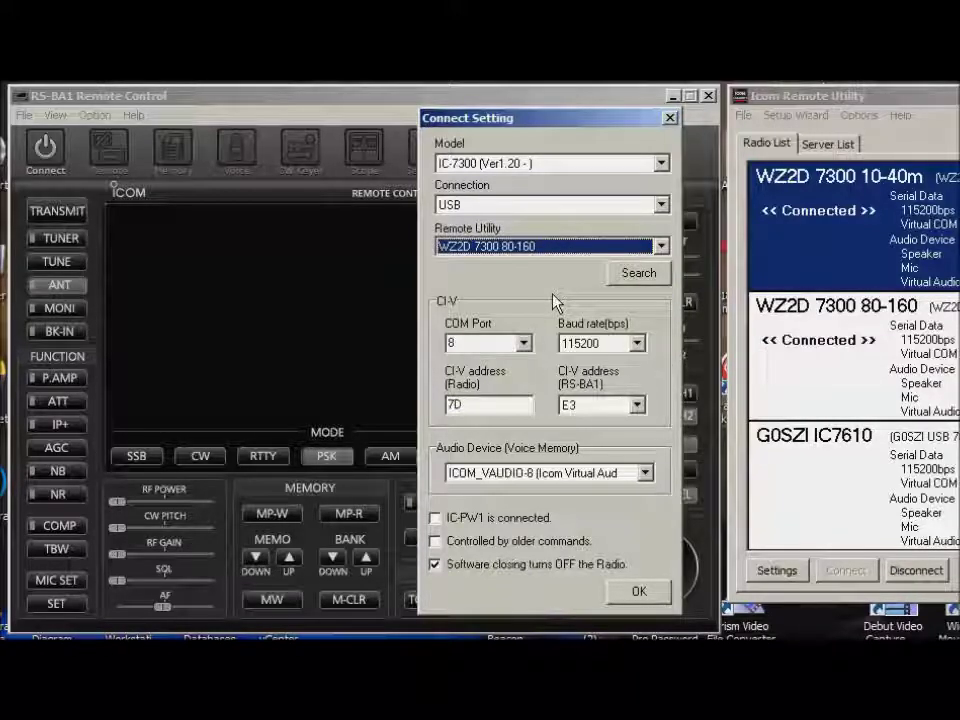
{"action": "left_click", "coordinate": [660, 247]}
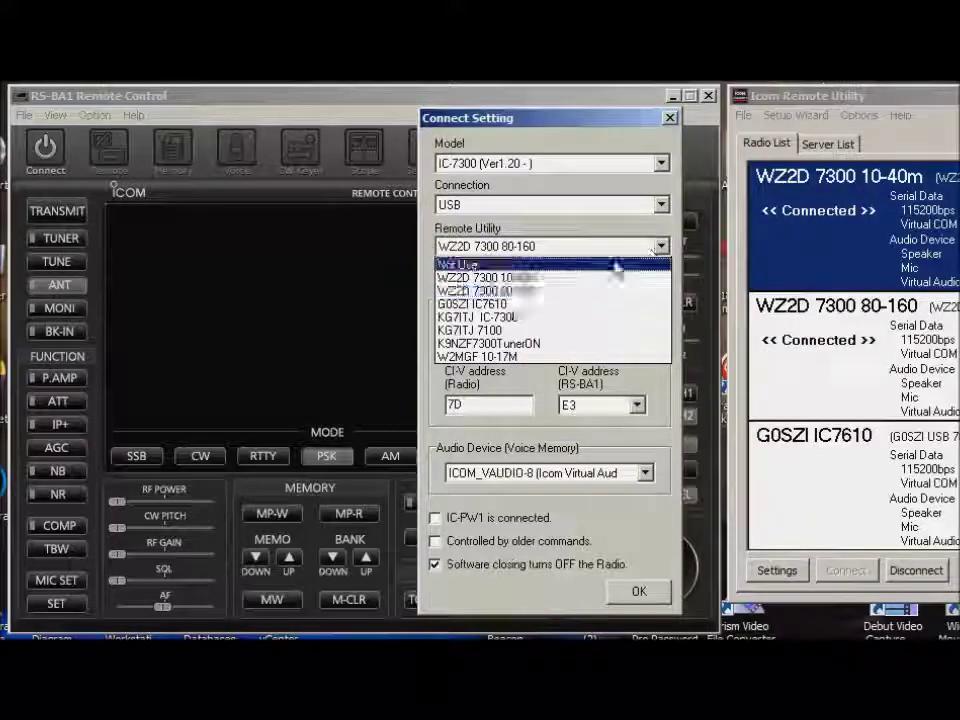
{"action": "left_click", "coordinate": [524, 279]}
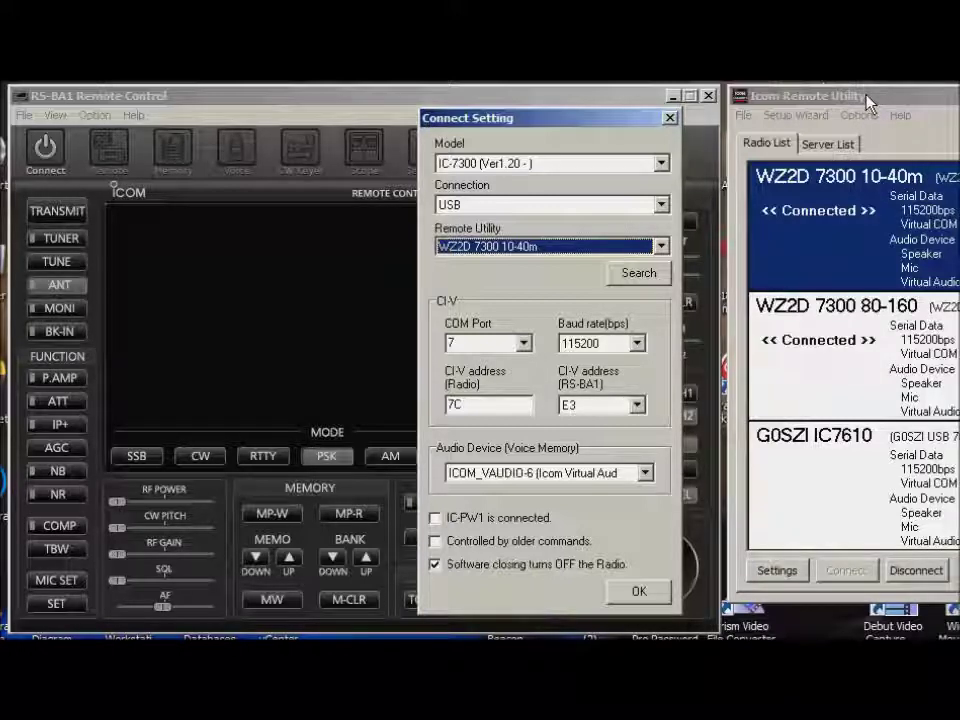
{"action": "left_click", "coordinate": [650, 594]}
Step: Choose the 7300 80-160 radio as the remote utility radio in the connection settings and connect to it
{"action": "left_click", "coordinate": [791, 333]}
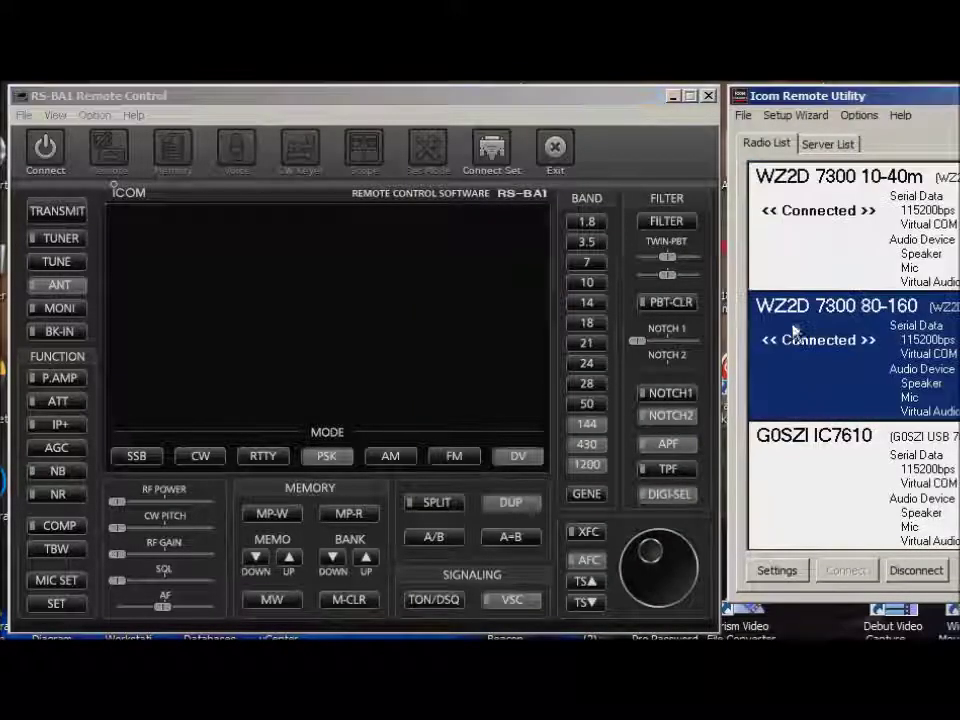
{"action": "left_click", "coordinate": [491, 150]}
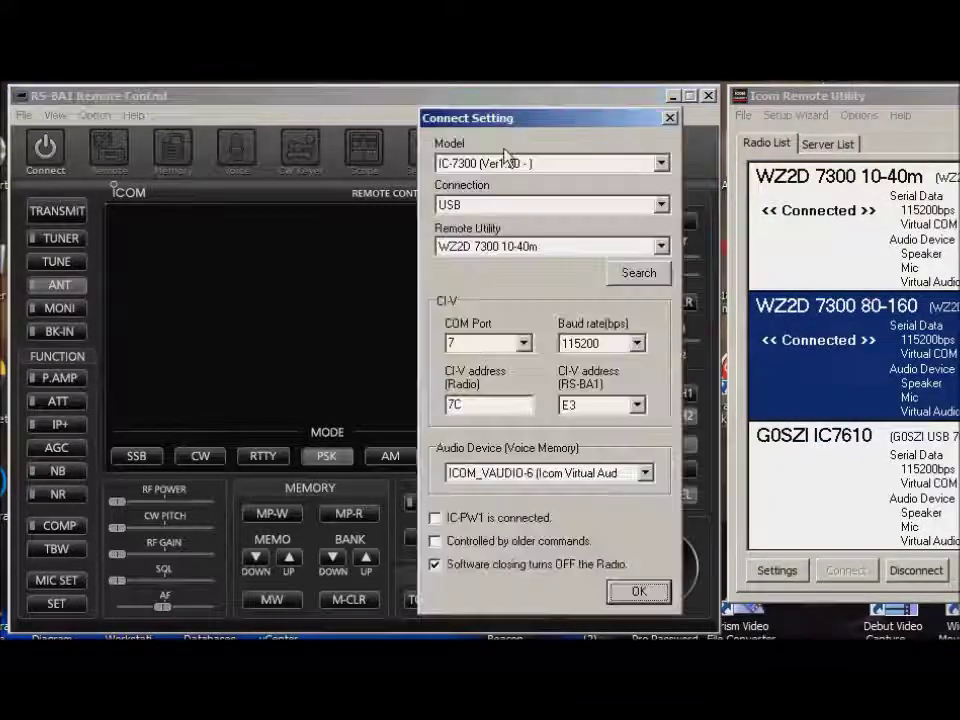
{"action": "left_click", "coordinate": [660, 246]}
{"action": "left_click", "coordinate": [541, 291]}
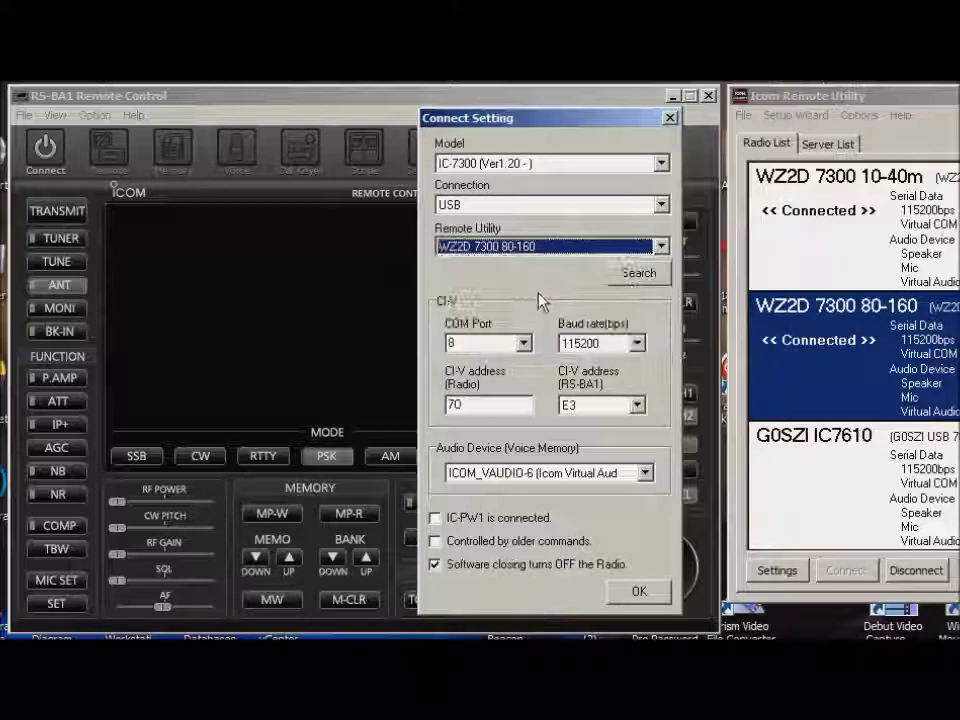
{"action": "left_click", "coordinate": [639, 591]}
{"action": "left_click", "coordinate": [44, 147]}
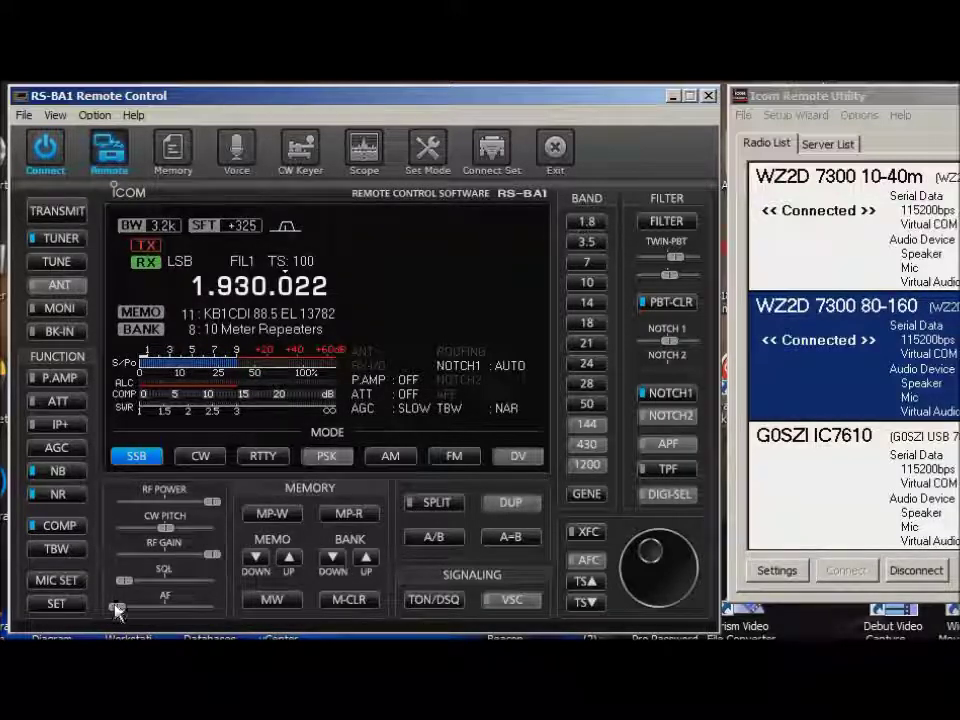
Step: Adjust the receiver with the AF level at about mid-scale, preamp 2 and a frequency of 1.930.000
{"action": "left_click_drag", "start_coordinate": [119, 608], "coordinate": [168, 620]}
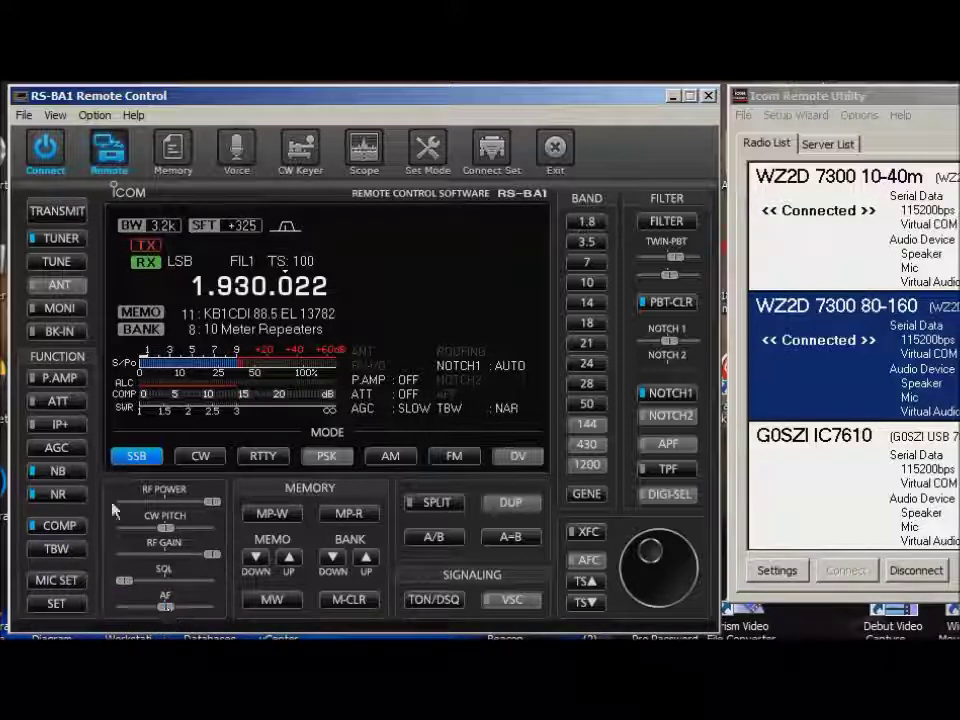
{"action": "left_click", "coordinate": [58, 380]}
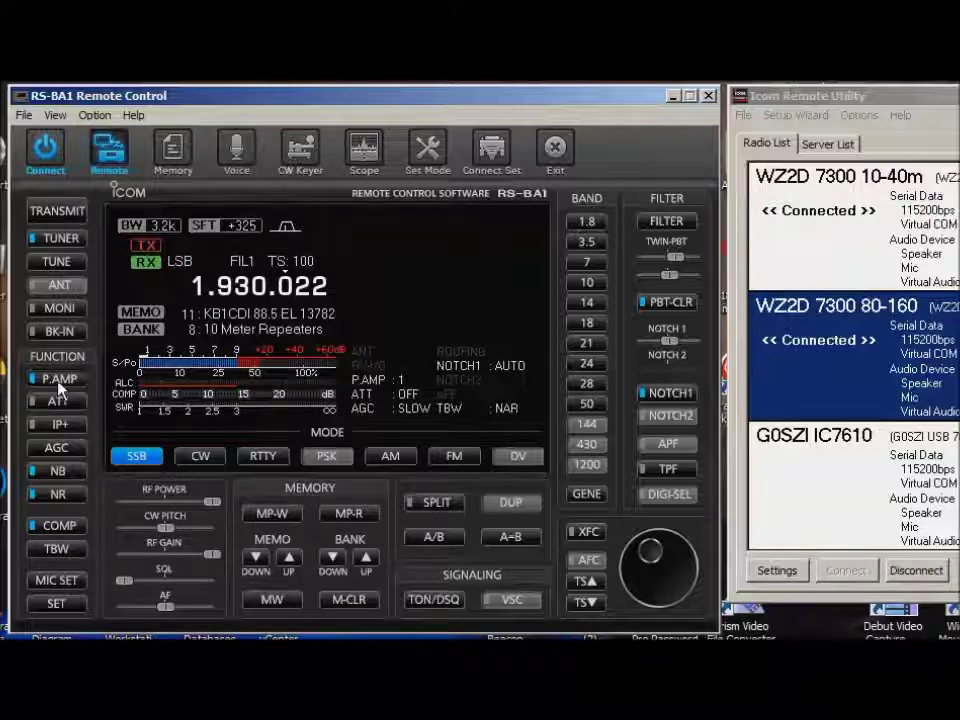
{"action": "left_click", "coordinate": [58, 380]}
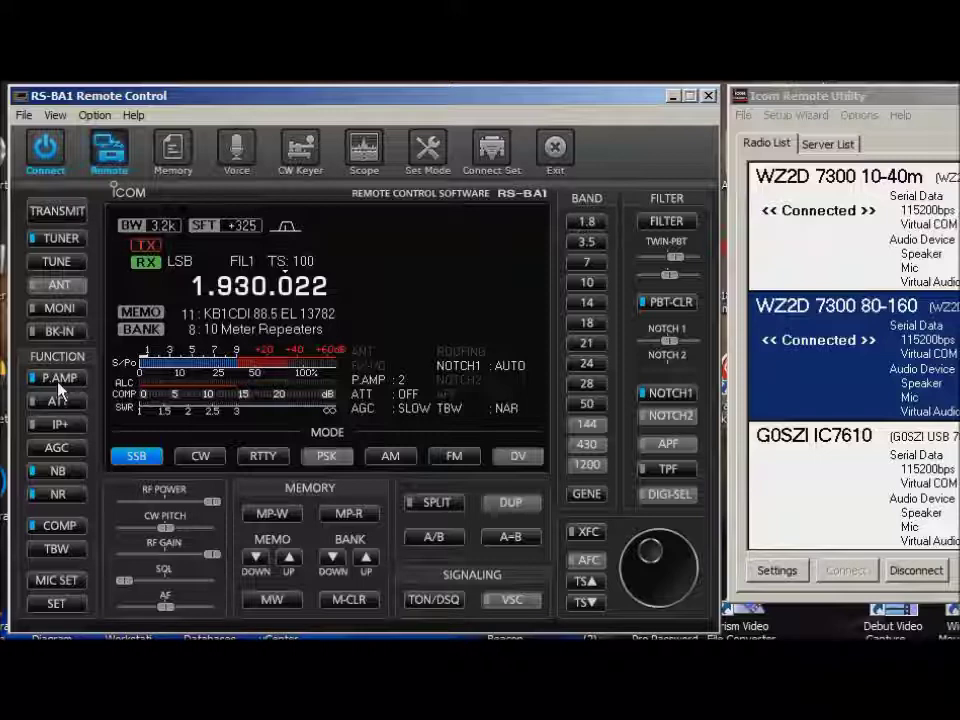
{"action": "scroll", "coordinate": [652, 588], "scroll_direction": "down", "scroll_amount": 2}
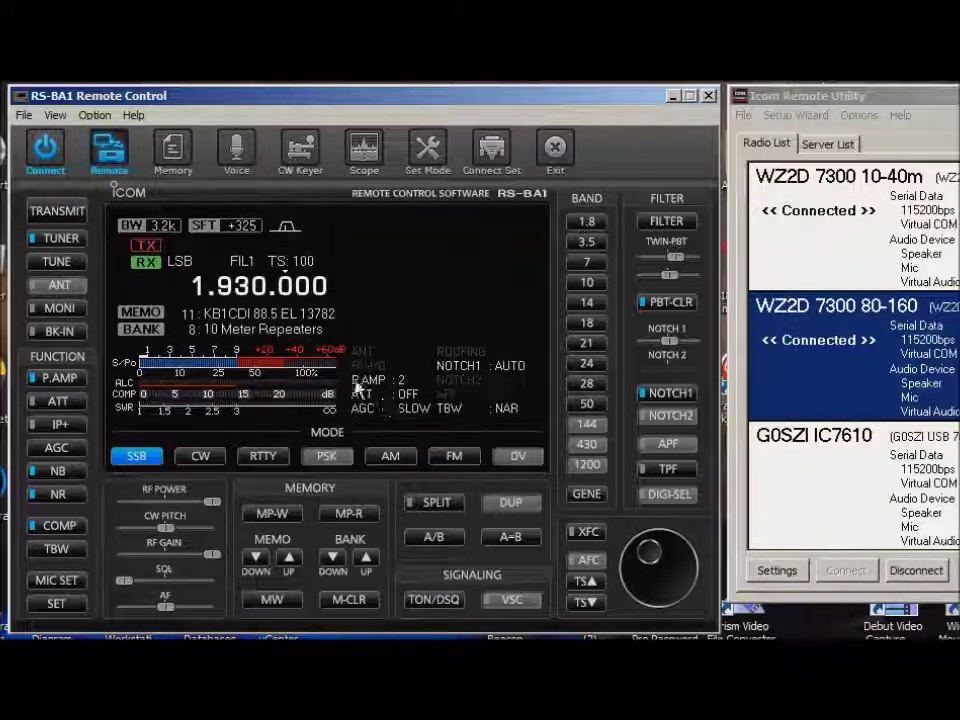
Step: Open the memory channel editor and recall channel 6 (cw test), channel 2 (Radio China English) and channel 10 (Toad Harbor Net) in turn
{"action": "left_click", "coordinate": [172, 150]}
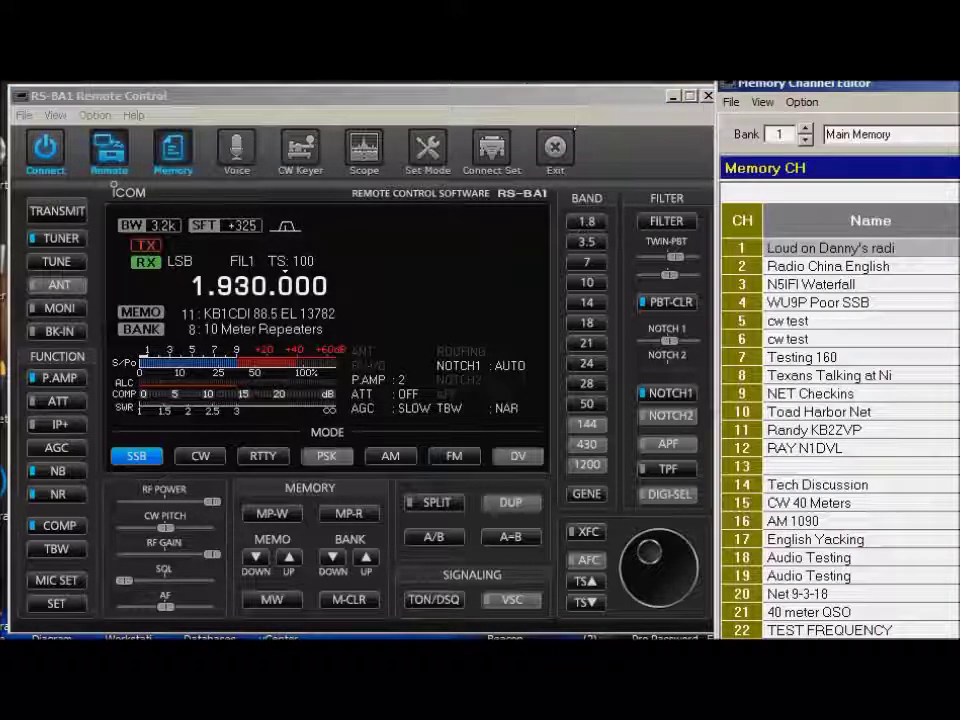
{"action": "left_click_drag", "start_coordinate": [930, 90], "coordinate": [729, 122]}
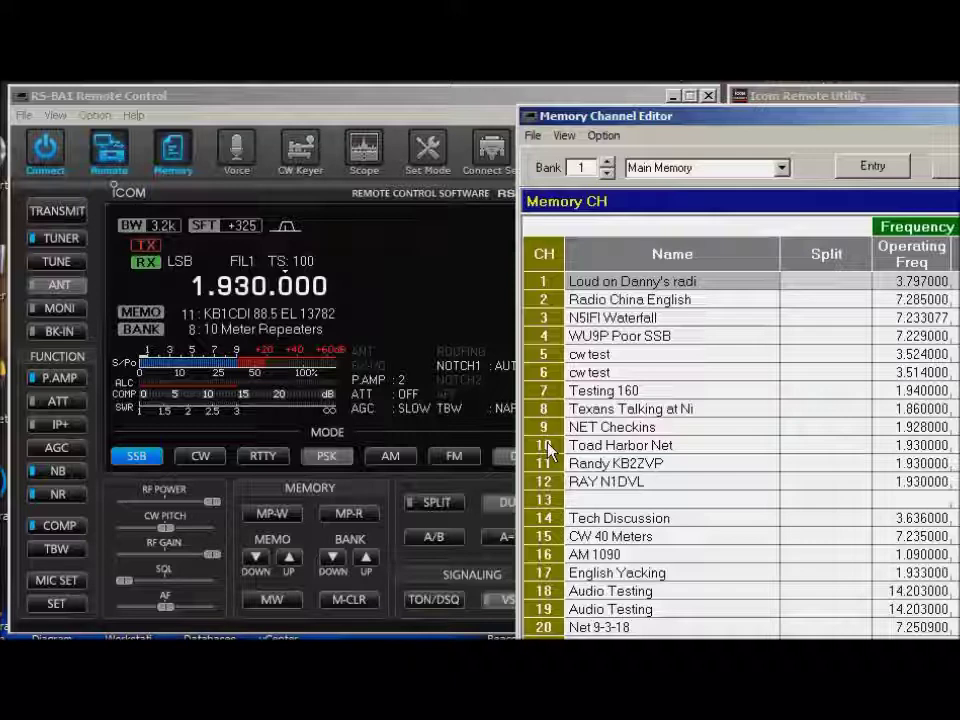
{"action": "double_click", "coordinate": [548, 373]}
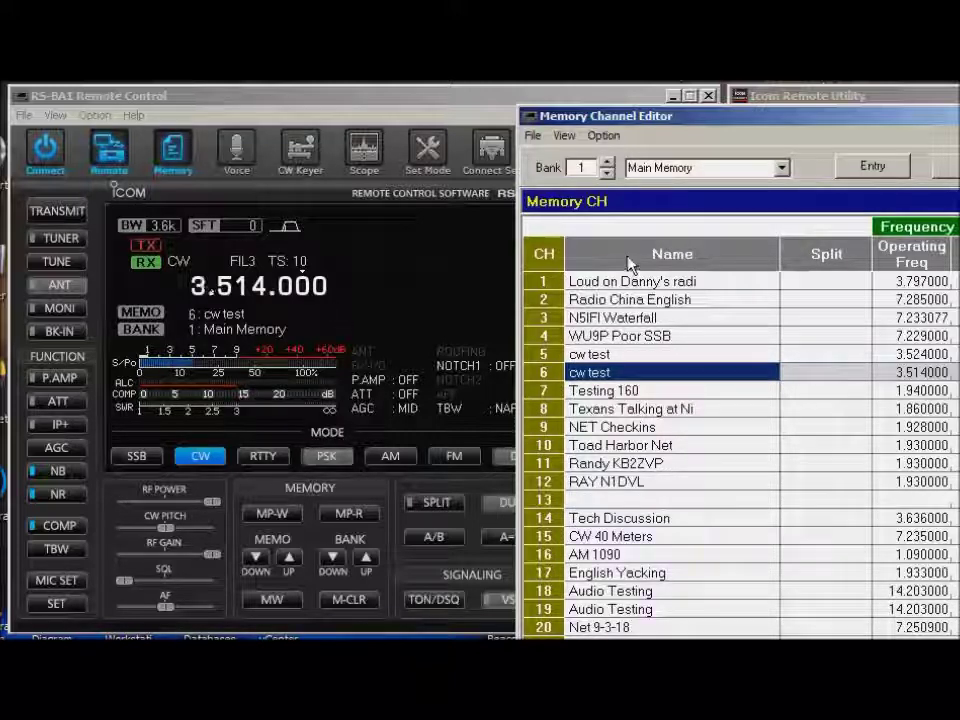
{"action": "left_click", "coordinate": [548, 300]}
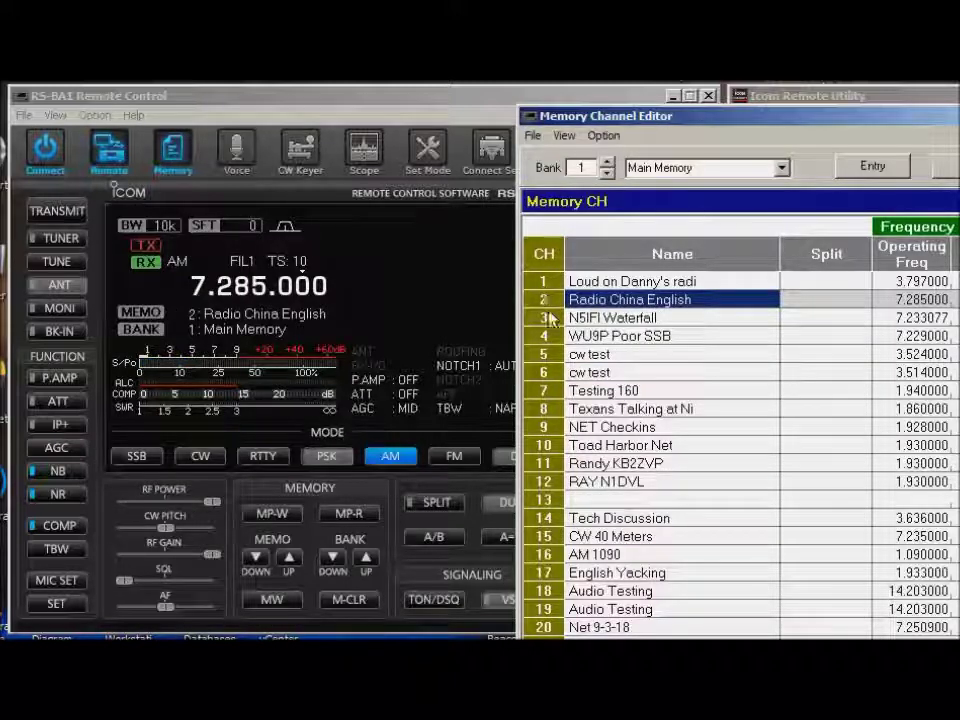
{"action": "left_click", "coordinate": [551, 452]}
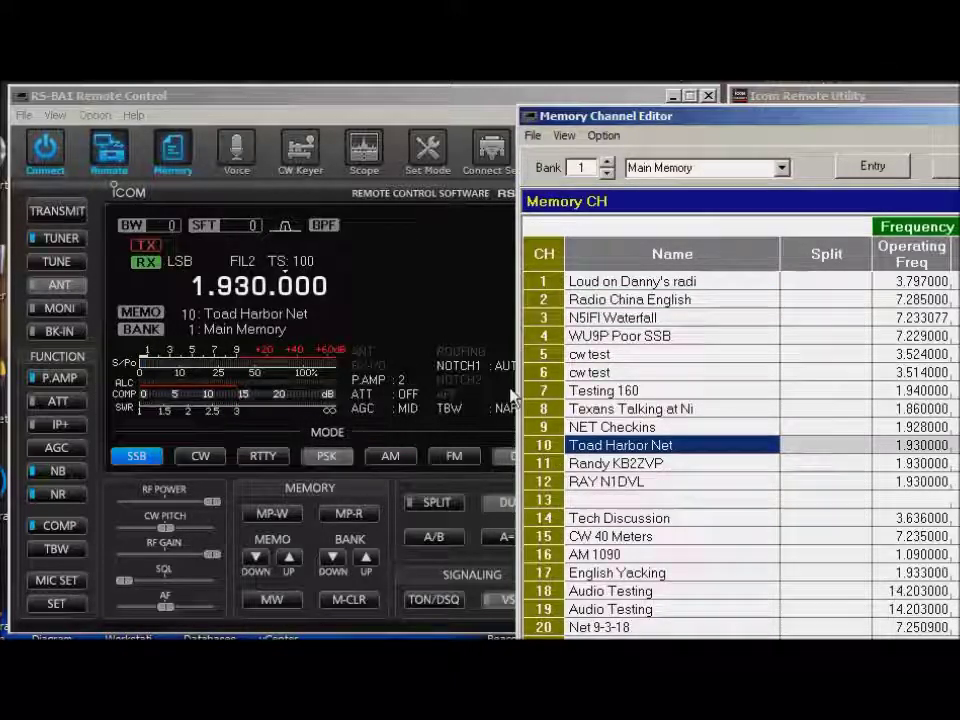